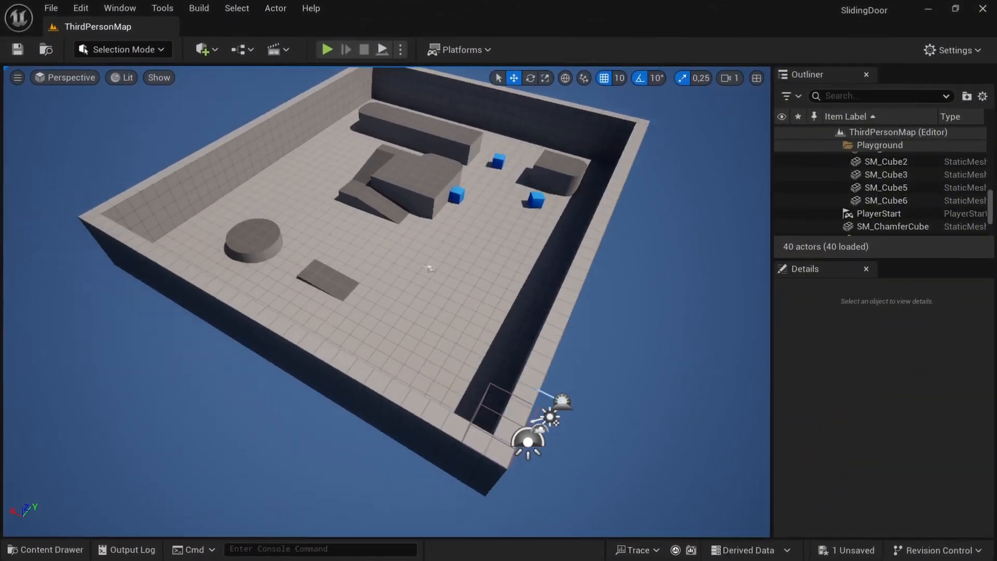
# - Create a new folder named Blueprints in the project's Content folder
pyautogui.moveTo(387, 301); pyautogui.dragTo(415, 366, button='right')
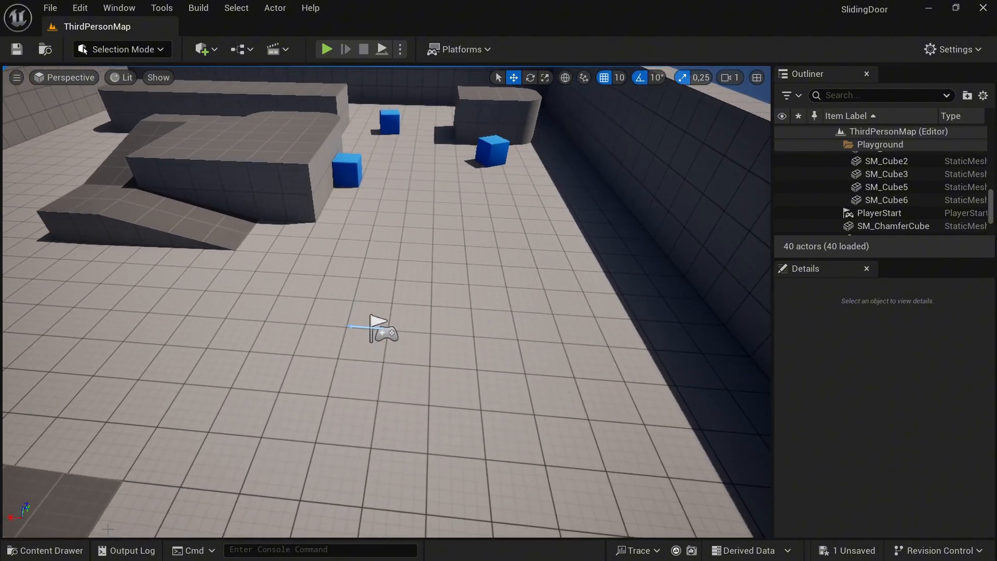
pyautogui.click(46, 550)
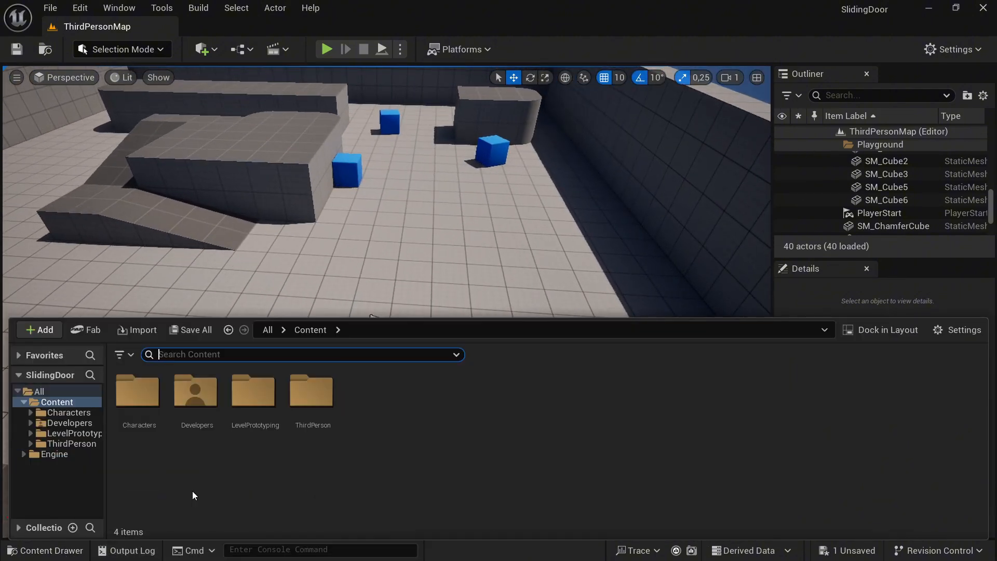
pyautogui.rightClick(370, 408)
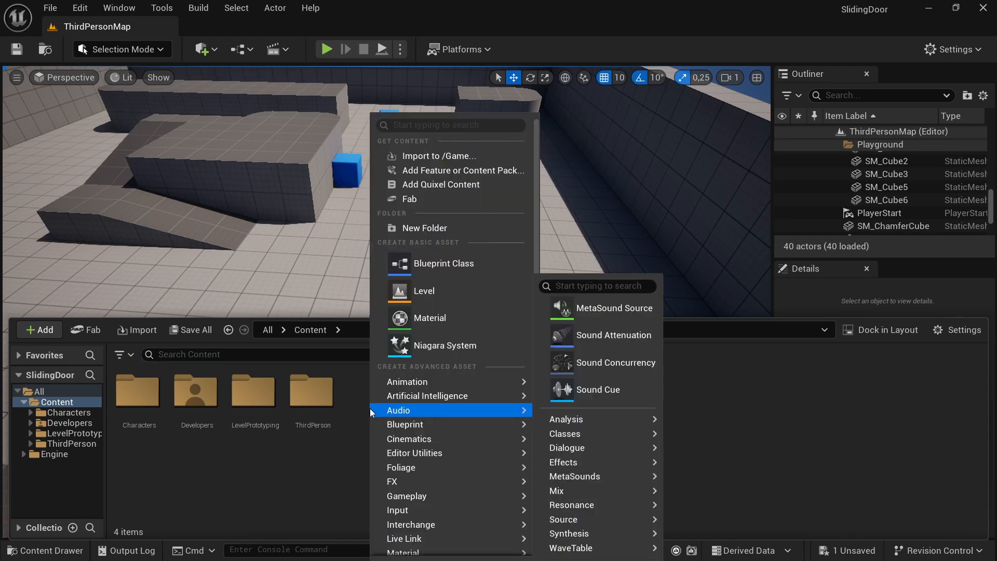
pyautogui.click(454, 230)
pyautogui.press('BackSpace')
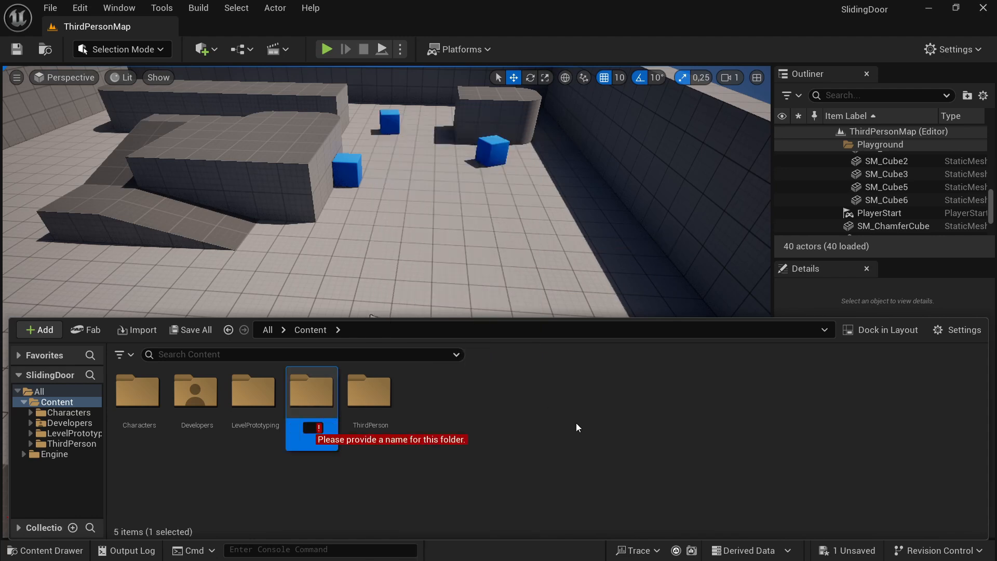
pyautogui.write('Blueprints')
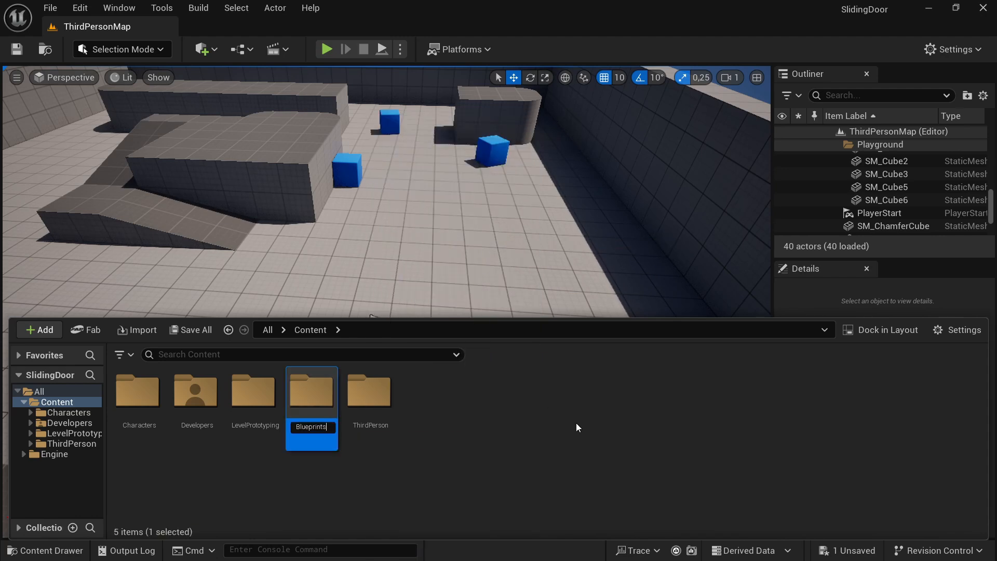
pyautogui.press('Return')
# - Create an Actor Blueprint class named BP_SlidingDoor inside the Blueprints folder
pyautogui.doubleClick(138, 392)
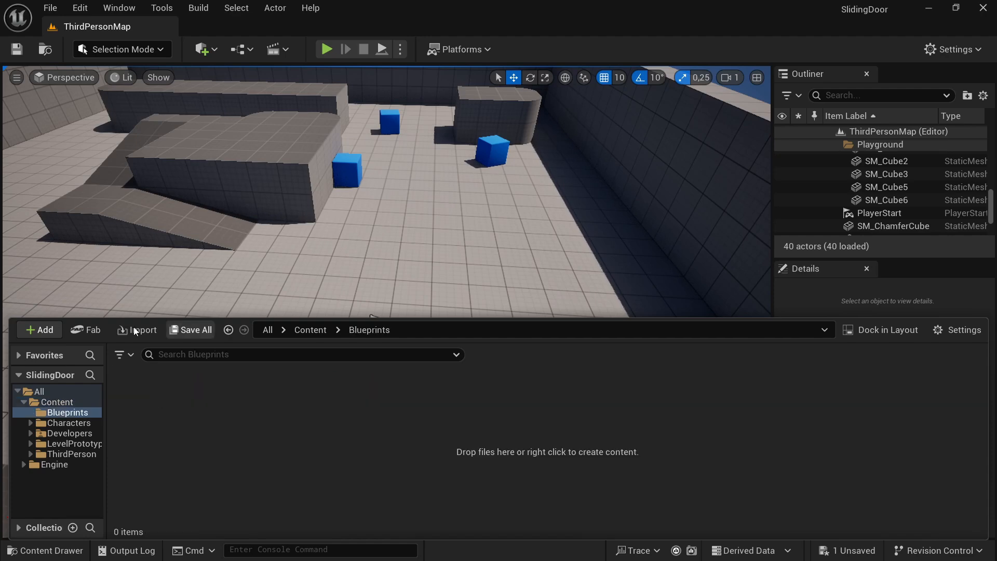
pyautogui.click(45, 331)
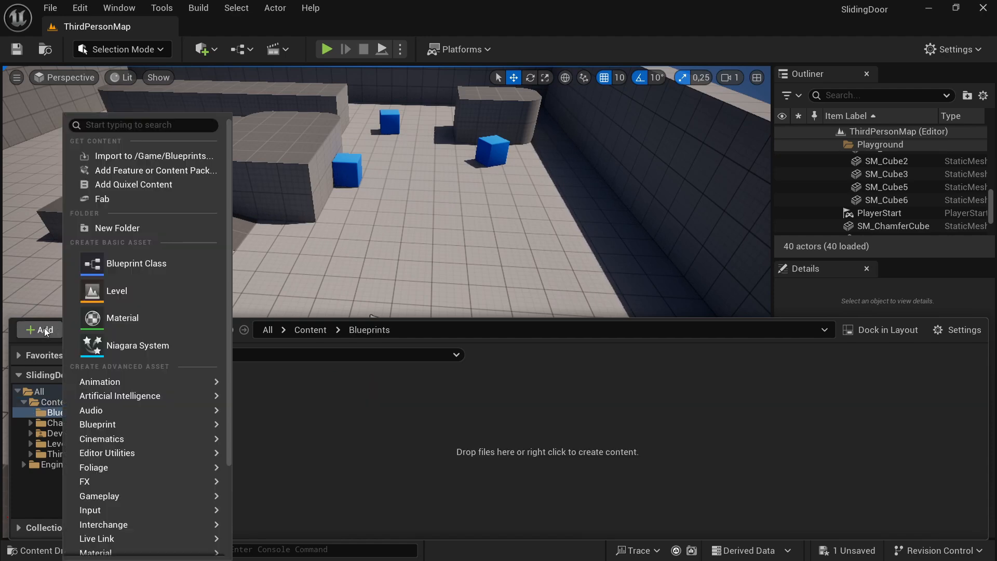
pyautogui.click(145, 266)
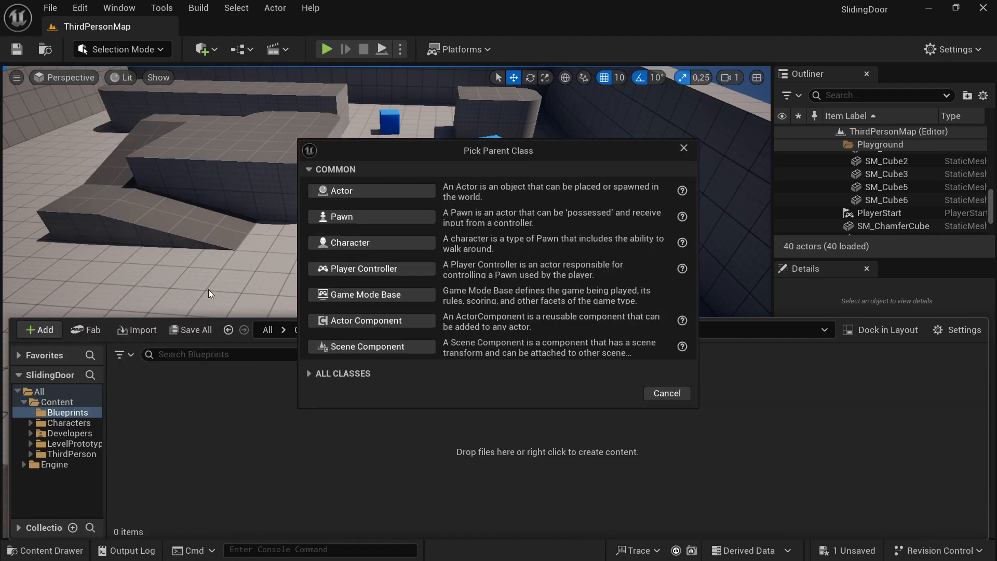
pyautogui.click(367, 191)
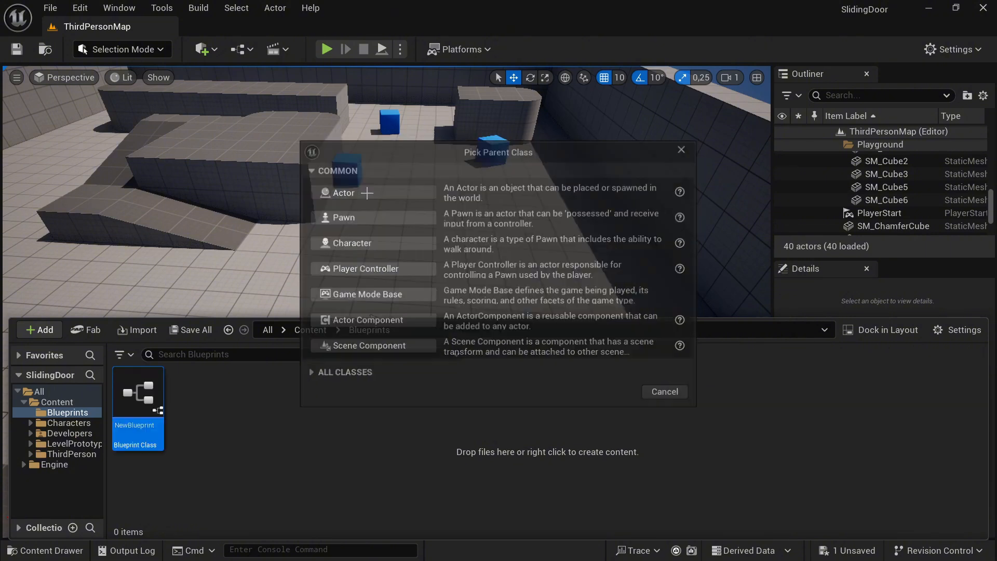
pyautogui.press('BackSpace')
pyautogui.write('BP')
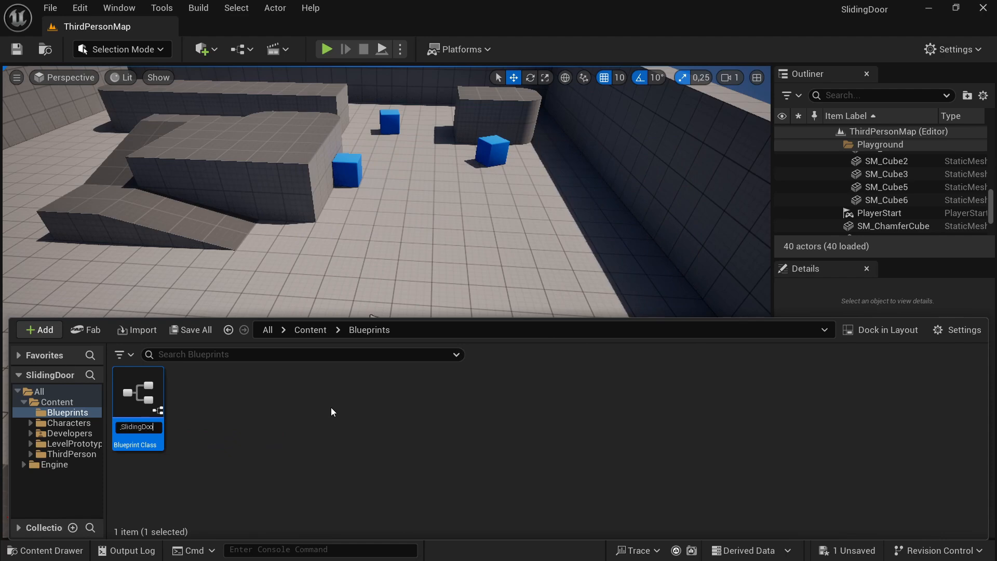
pyautogui.press('Return')
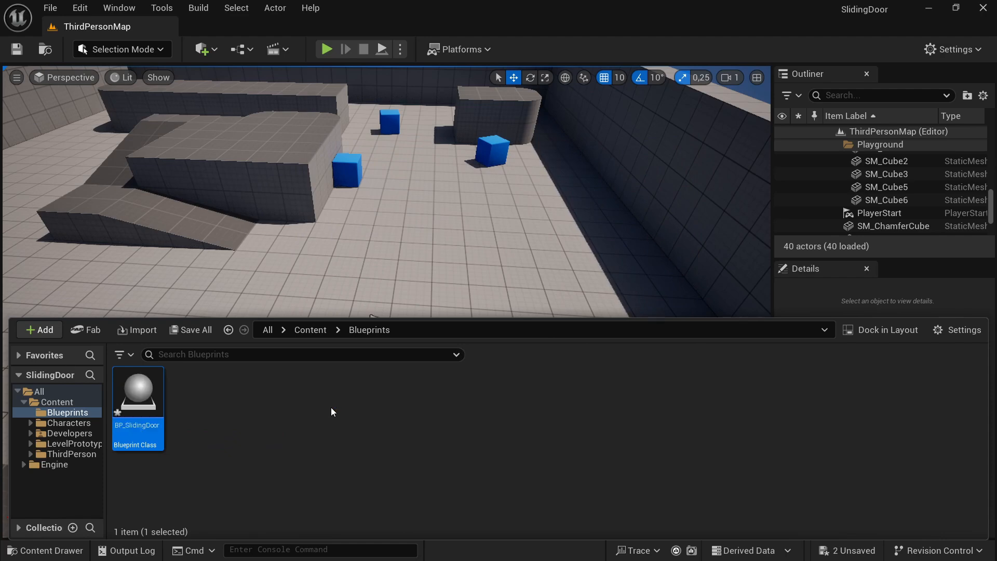
# - Open BP_SlidingDoor for editing and add a Cube component to it
pyautogui.doubleClick(139, 398)
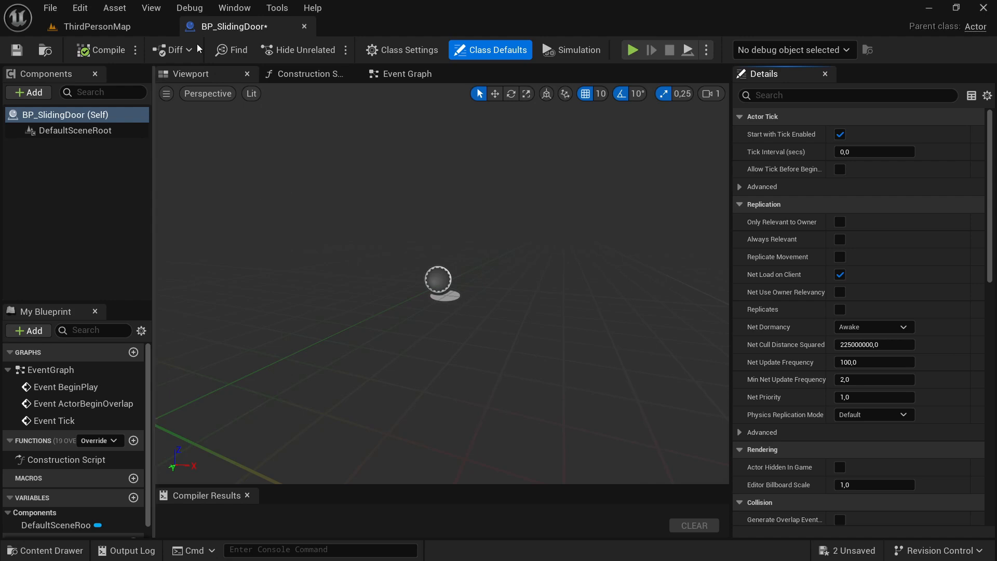
pyautogui.click(31, 93)
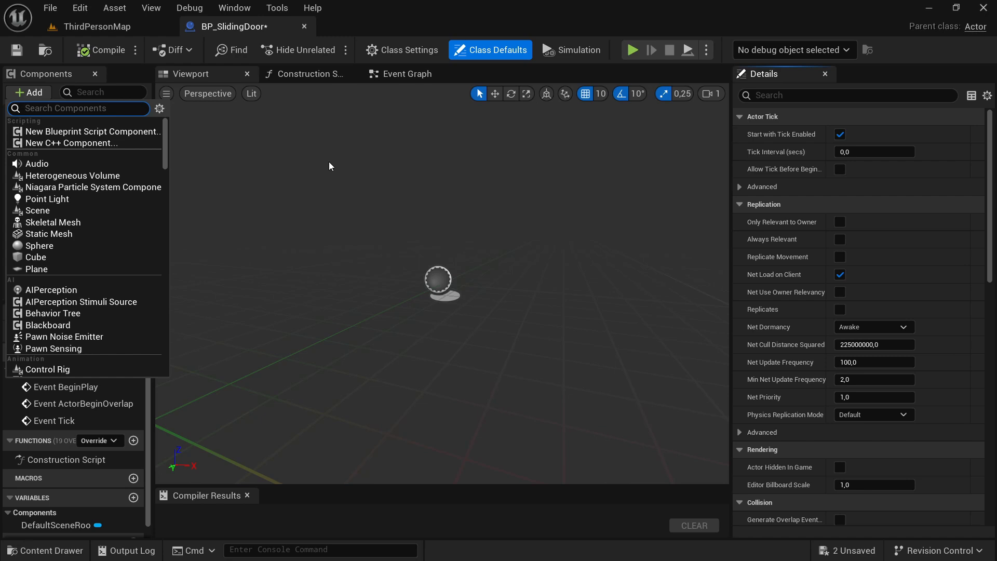
pyautogui.write('cube')
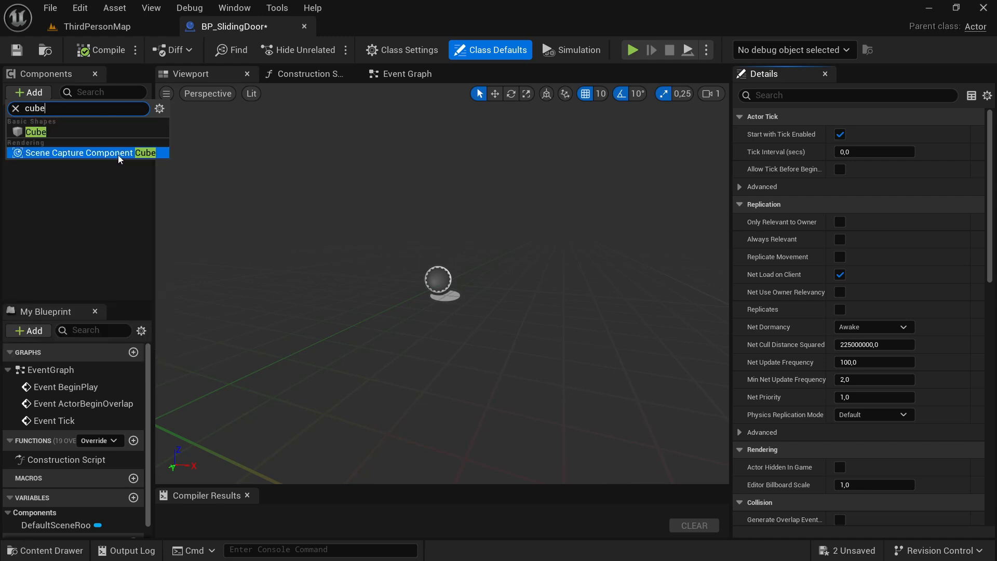
pyautogui.click(75, 130)
pyautogui.click(97, 152)
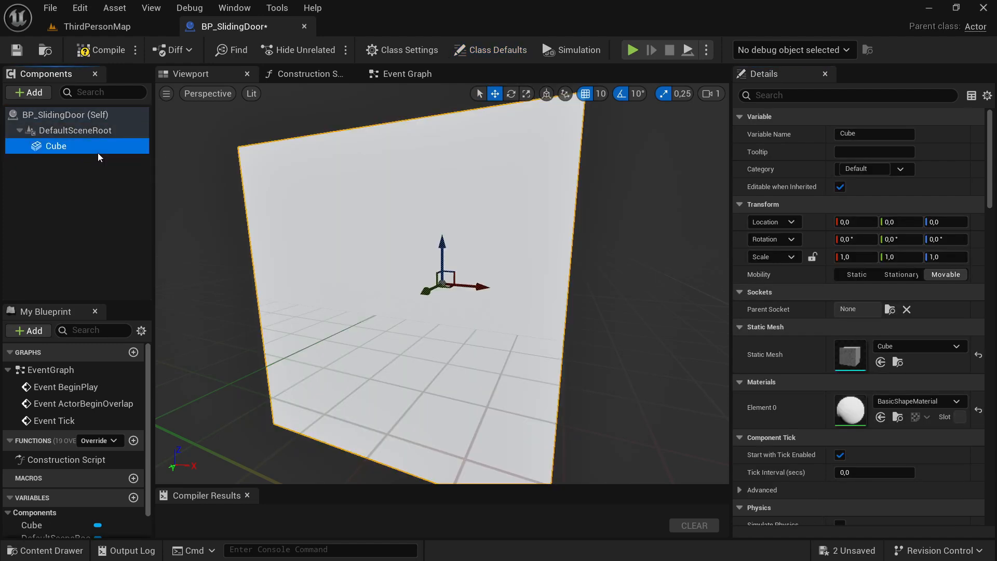
# - Set the Cube component's Z scale to 2.0 to give it the height of a door
pyautogui.moveTo(478, 275); pyautogui.dragTo(454, 279, button='right')
pyautogui.press('s')
pyautogui.press('w')
pyautogui.press('d')
pyautogui.press('a')
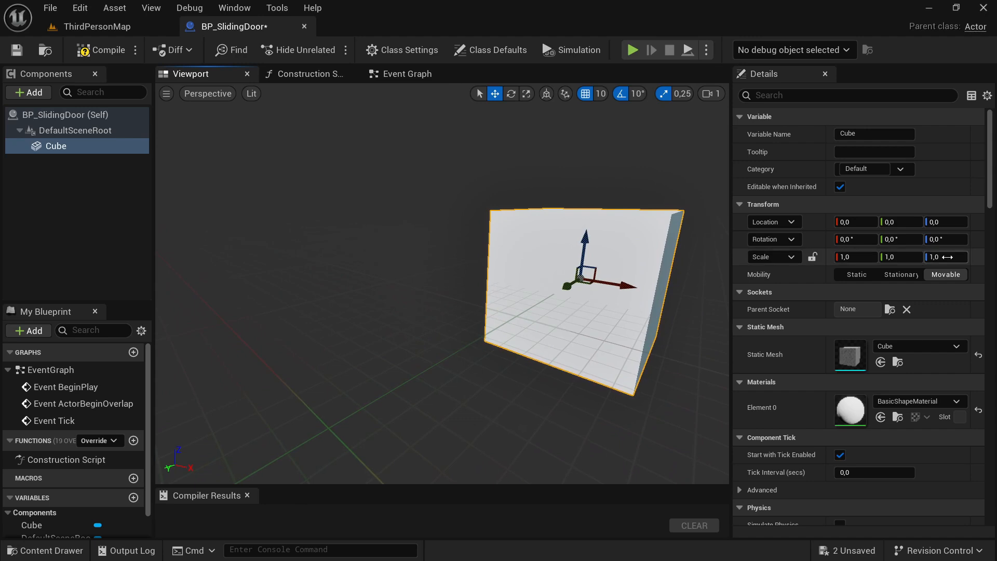
pyautogui.click(948, 258)
pyautogui.write('2')
pyautogui.press('Return')
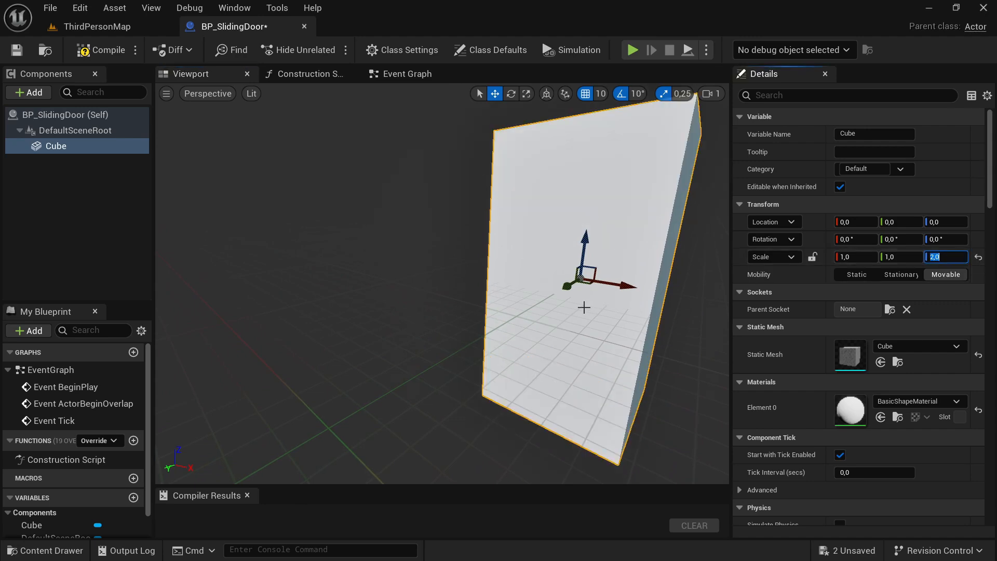
# - Thin the Cube along its Y axis to a scale of 0.25 so it forms a door panel
pyautogui.press('d')
pyautogui.moveTo(583, 307); pyautogui.dragTo(558, 298, button='right')
pyautogui.press('e')
pyautogui.press('r')
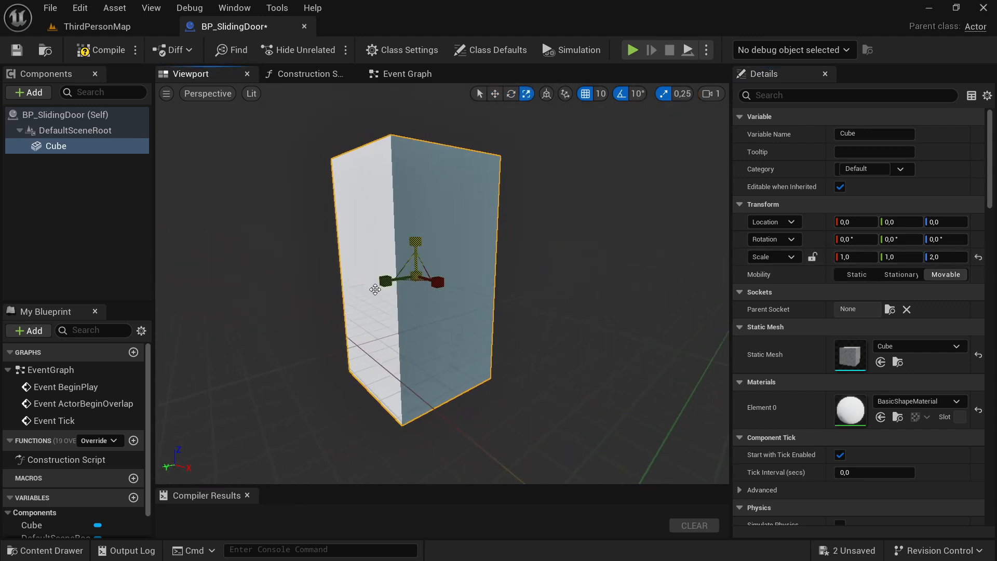
pyautogui.moveTo(385, 281); pyautogui.dragTo(429, 285)
pyautogui.press('w')
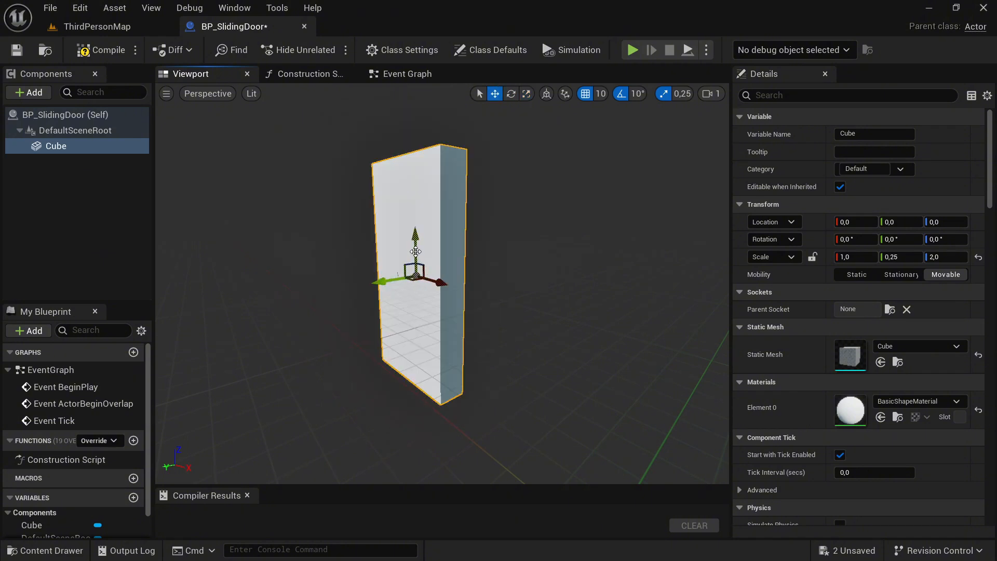
pyautogui.moveTo(457, 314)
pyautogui.mouseDown(button='right')
pyautogui.moveTo(486, 312)
pyautogui.moveTo(452, 307)
pyautogui.moveTo(458, 315)
pyautogui.mouseUp(button='right')
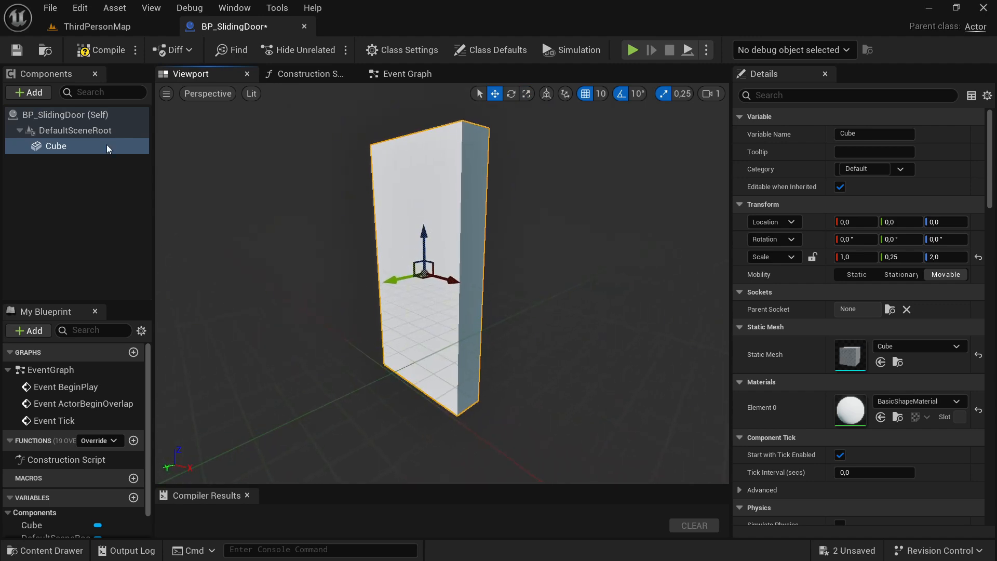
# - Add a Box Collision component directly under DefaultSceneRoot, scaled to 1.5, 4.25, 1.75 and lowered to a Z location of -40
pyautogui.click(29, 92)
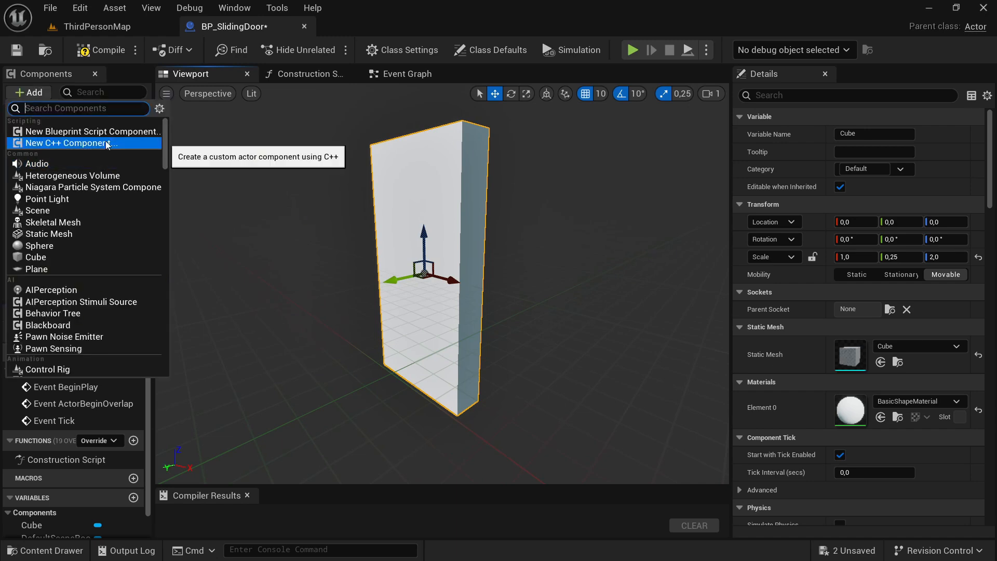
pyautogui.write('co')
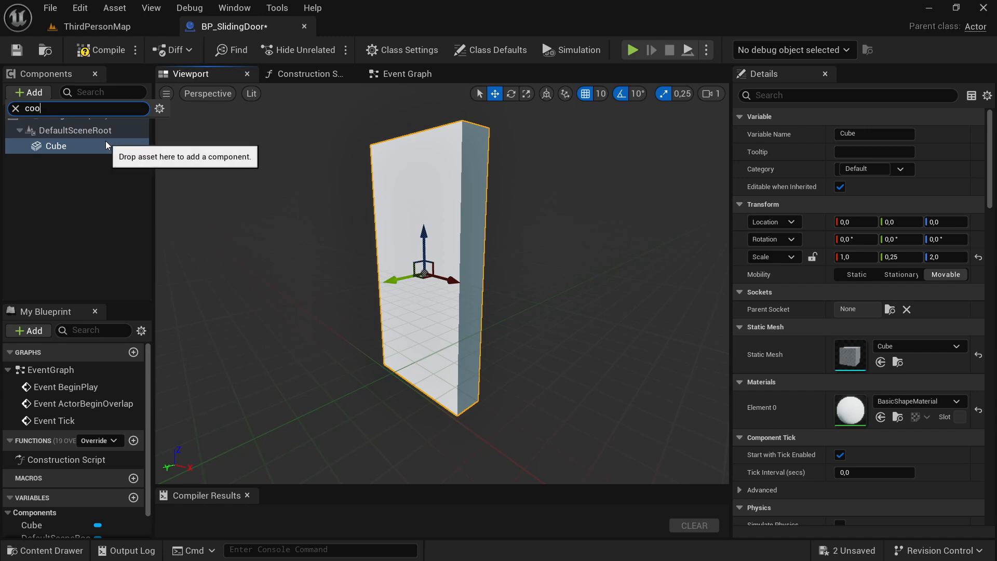
pyautogui.write('llision')
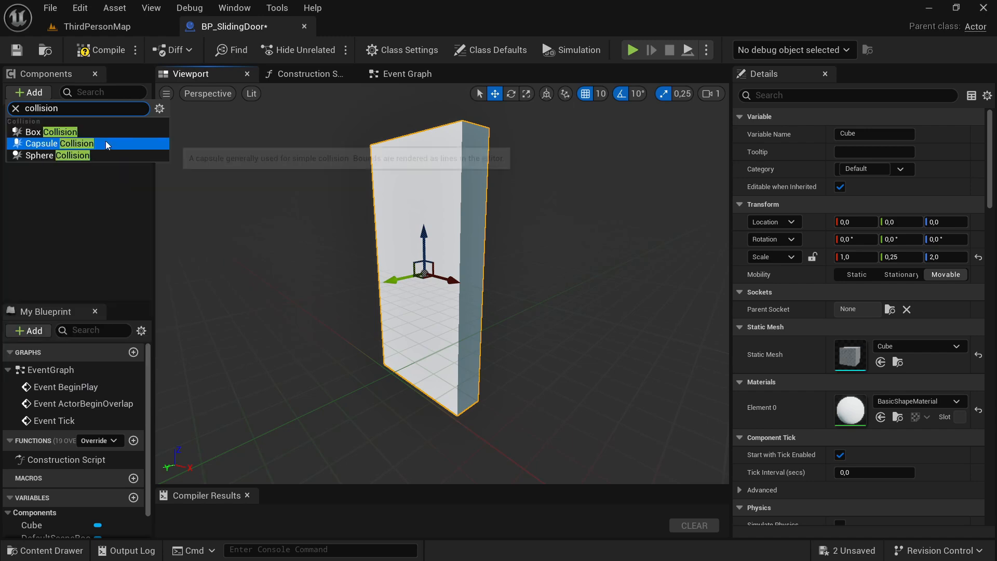
pyautogui.click(52, 132)
pyautogui.moveTo(32, 166); pyautogui.dragTo(57, 131)
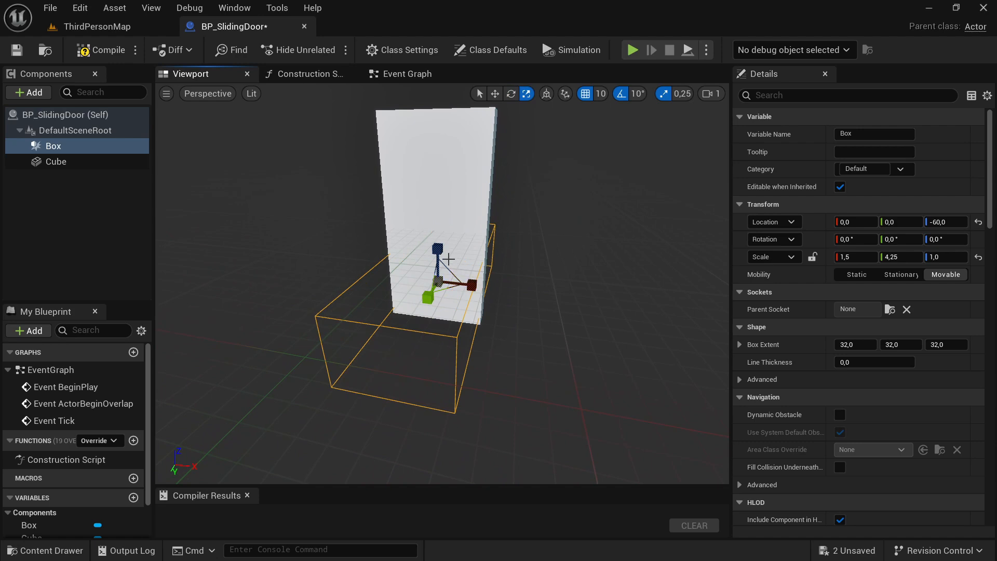
pyautogui.moveTo(438, 249); pyautogui.dragTo(230, 230)
pyautogui.press('w')
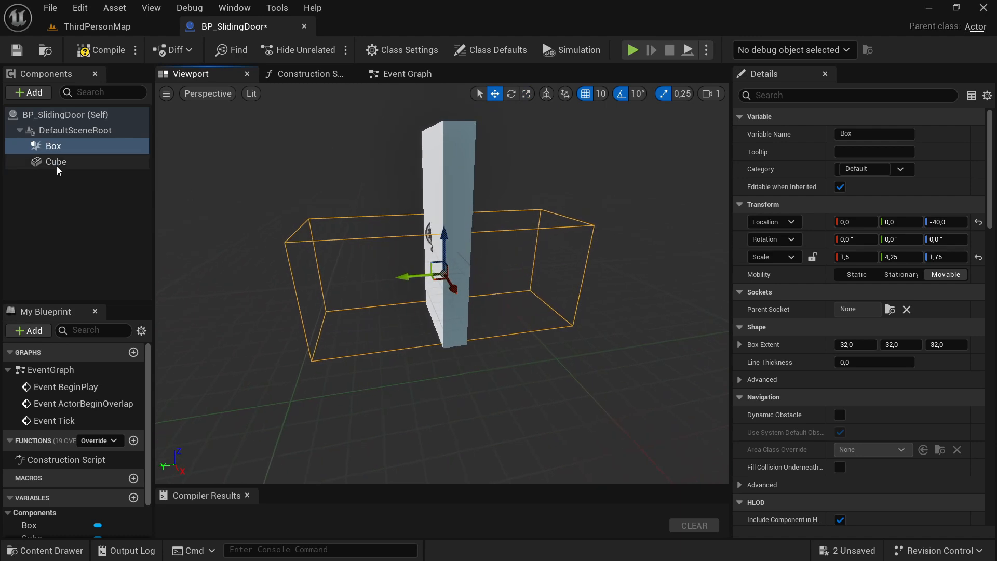
# - Rename the Box collision component to Trigger
pyautogui.click(55, 147)
pyautogui.click(55, 147)
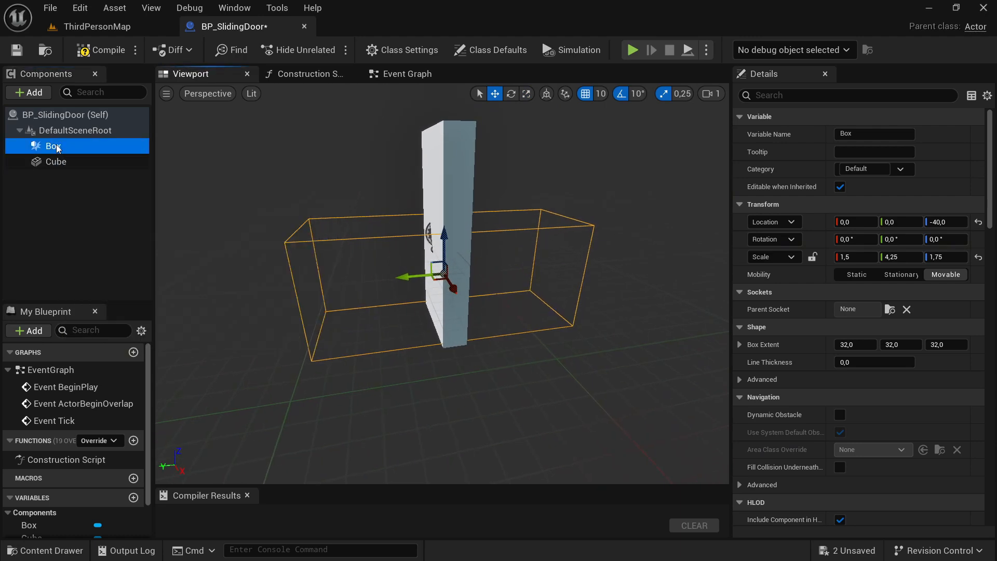
pyautogui.write('Trig')
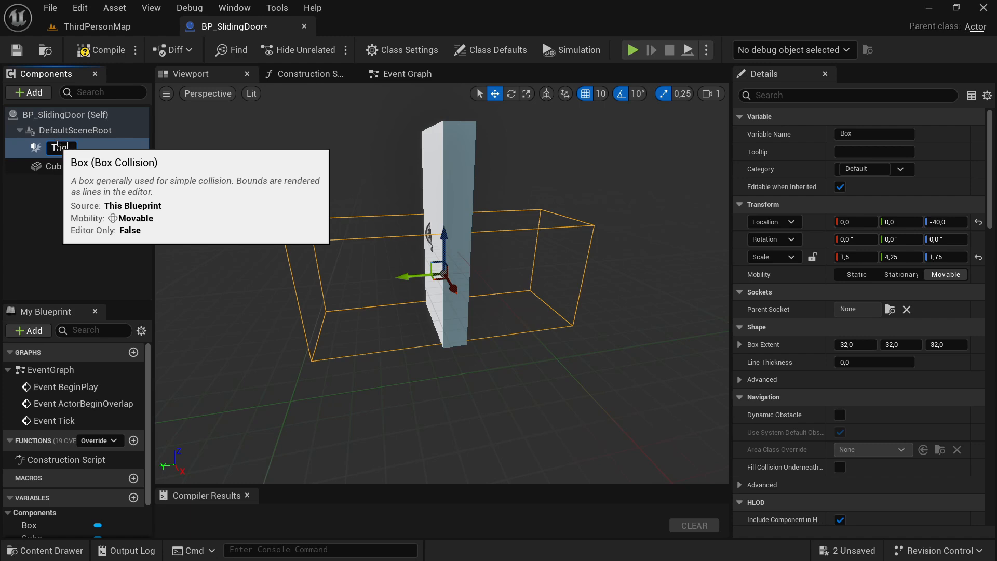
pyautogui.write('ger')
pyautogui.press('Return')
pyautogui.click(57, 185)
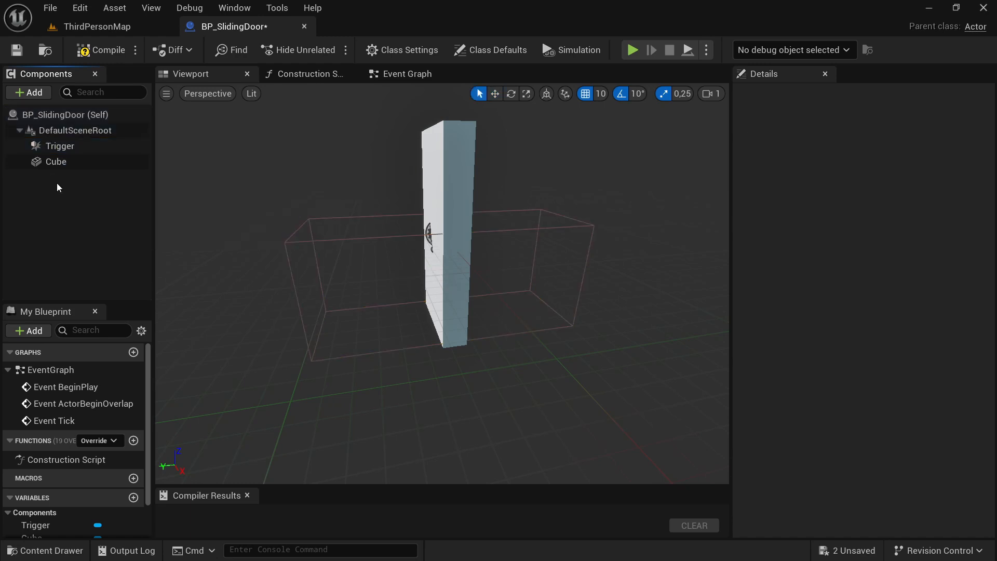
# - Set the Trigger component's Collision Presets to OverlapOnlyPawn and bring up its Events section
pyautogui.click(58, 146)
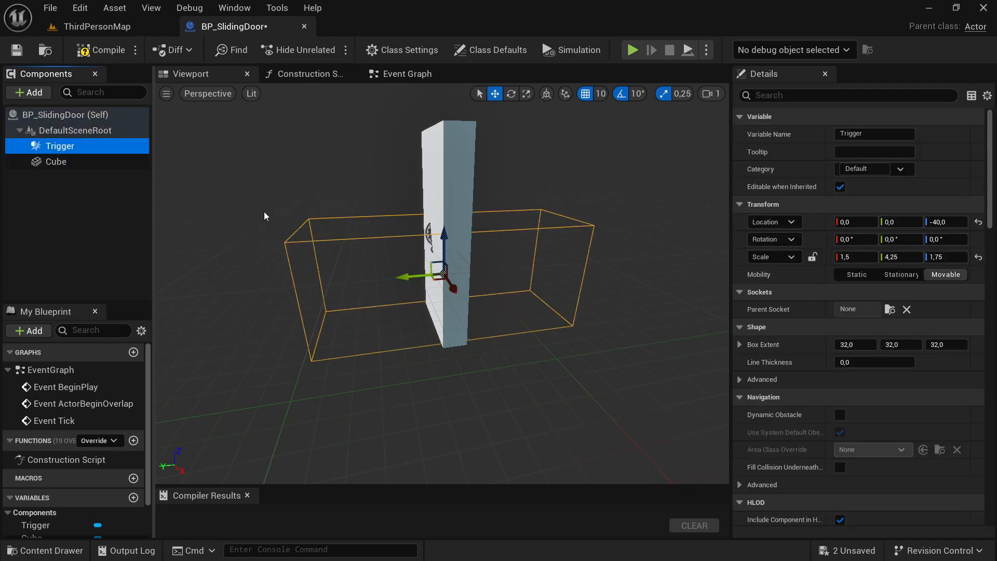
pyautogui.scroll(-12, 915, 333)
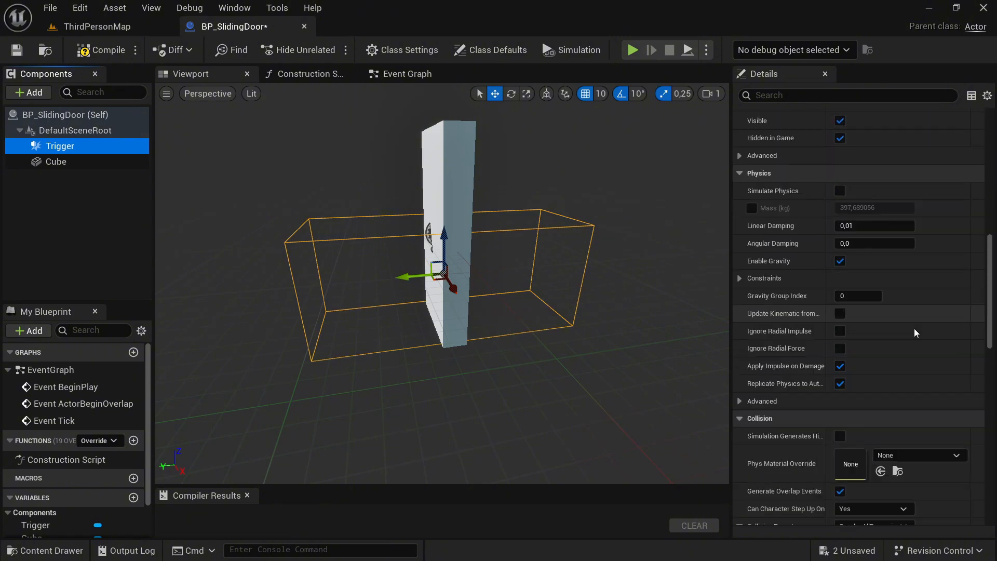
pyautogui.scroll(-8, 916, 333)
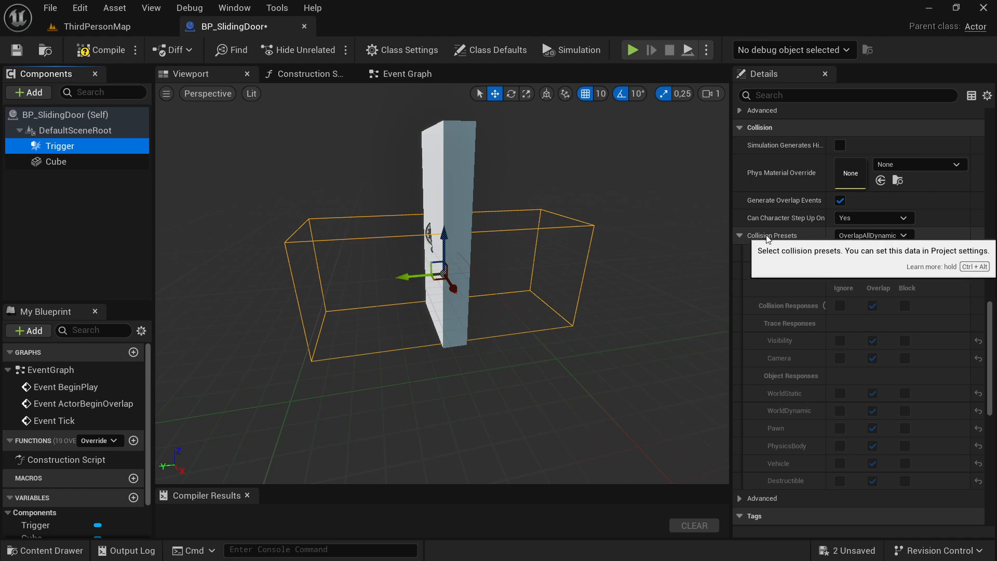
pyautogui.click(866, 236)
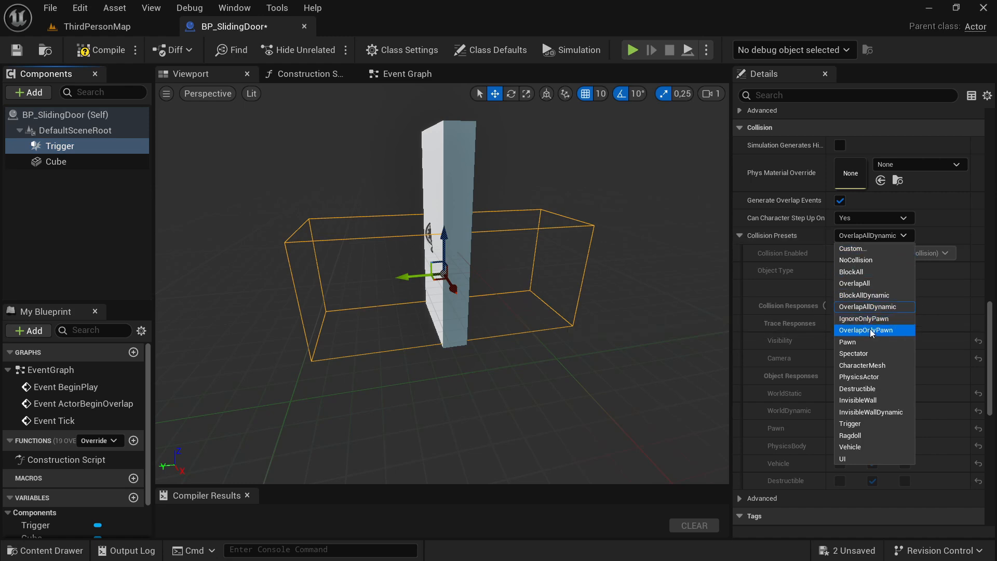
pyautogui.click(859, 330)
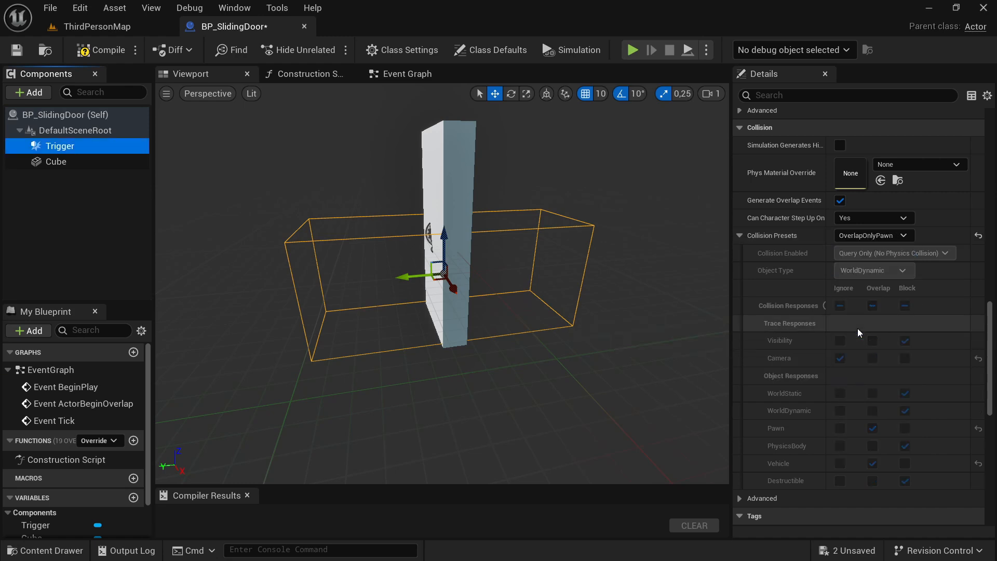
pyautogui.scroll(2, 824, 336)
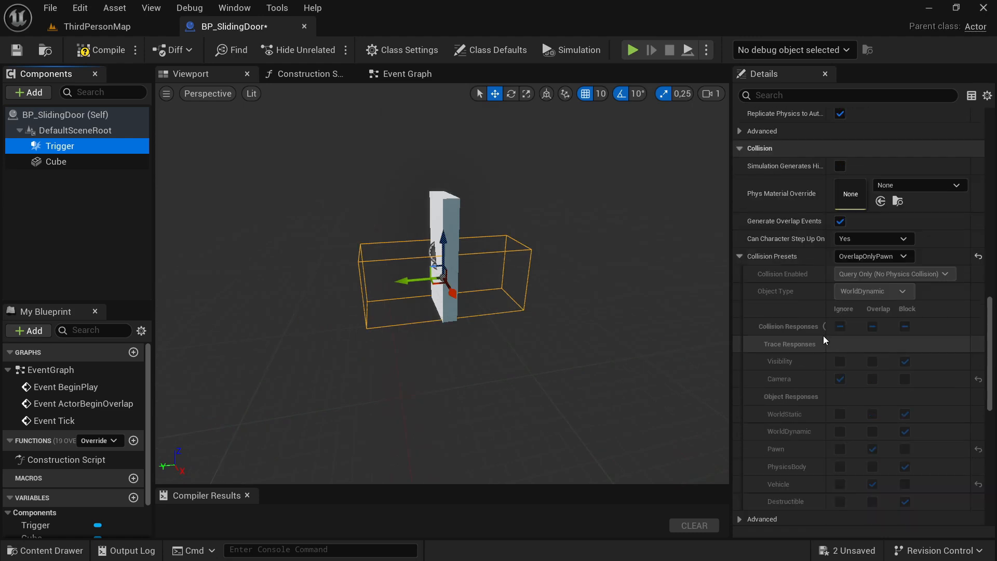
pyautogui.scroll(-10, 824, 335)
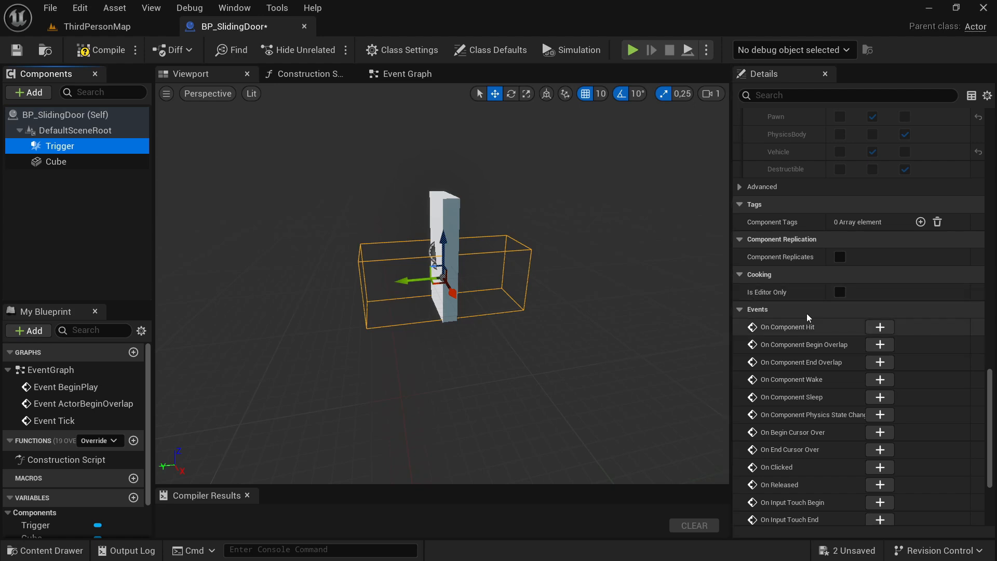
# - Add an On Component Begin Overlap event for the Trigger component to the Event Graph
pyautogui.scroll(-3, 811, 332)
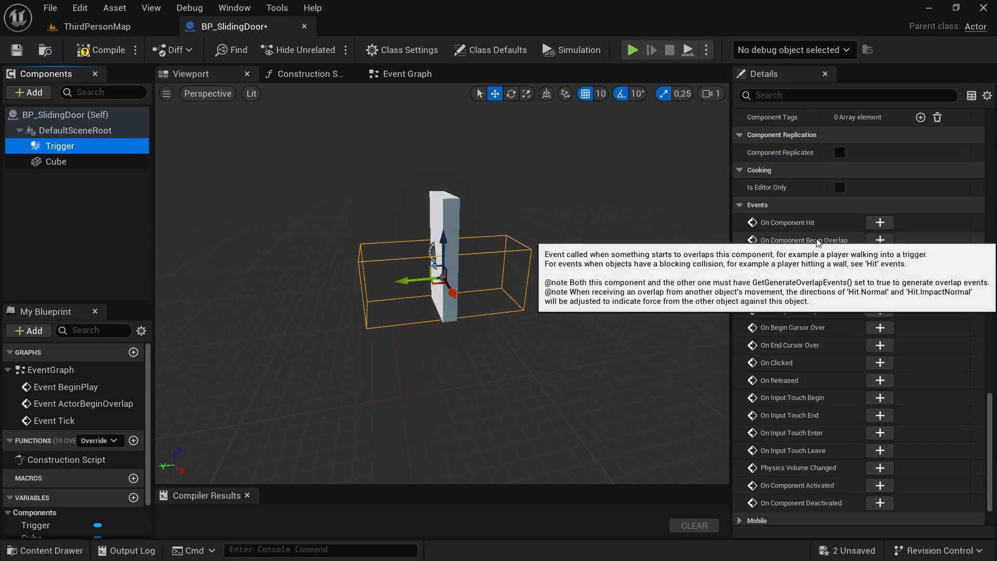
pyautogui.click(881, 241)
pyautogui.moveTo(608, 278); pyautogui.dragTo(464, 229, button='right')
pyautogui.click(404, 113)
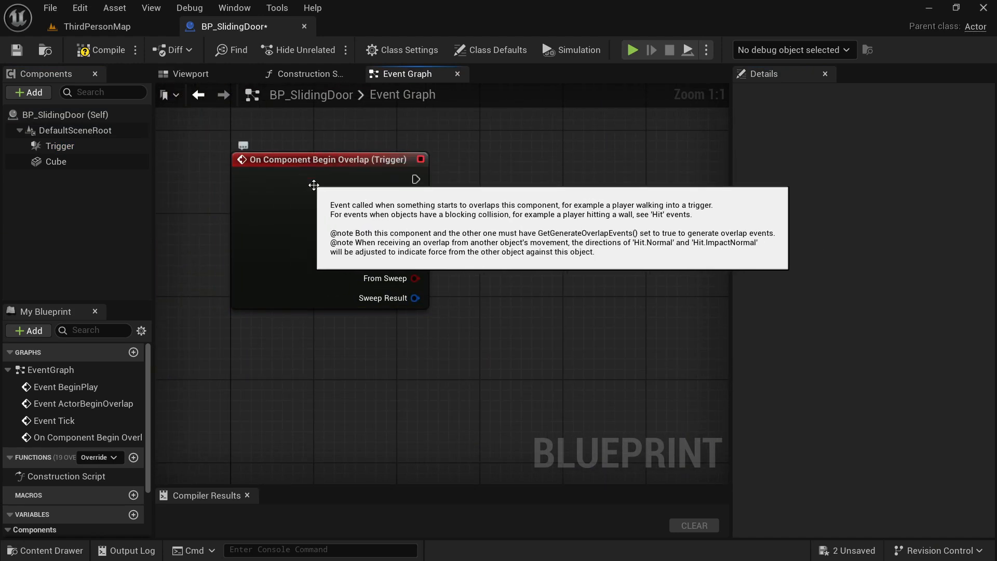
# - Add a Timeline node whose Play input is driven by the On Component Begin Overlap (Trigger) event
pyautogui.moveTo(507, 249); pyautogui.dragTo(407, 269, button='right')
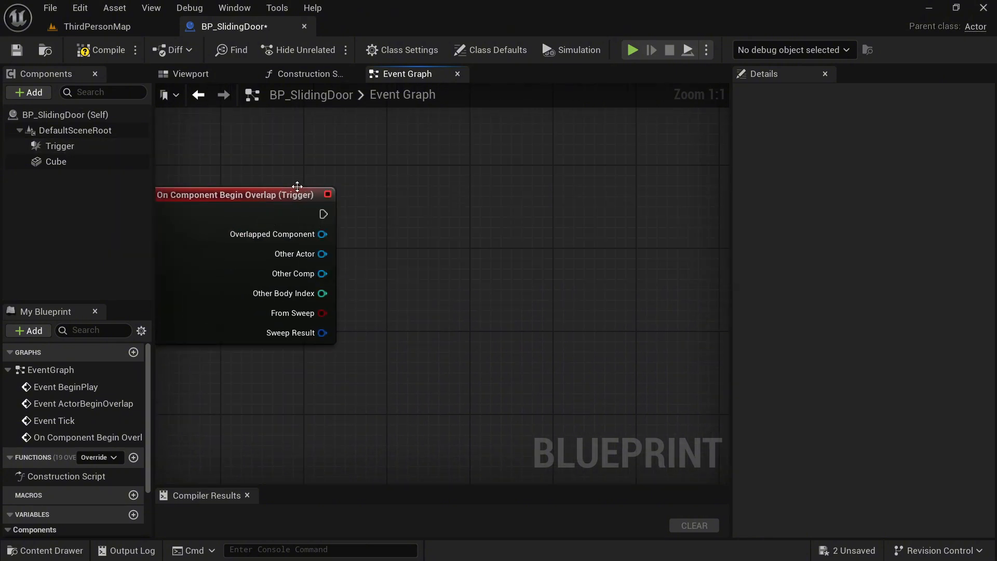
pyautogui.moveTo(317, 188); pyautogui.dragTo(317, 153, button='right')
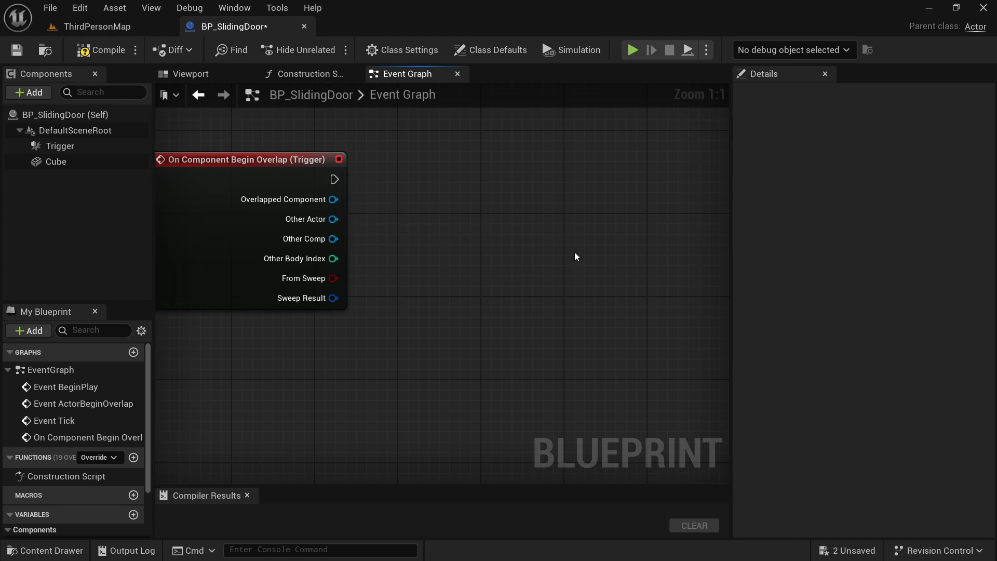
pyautogui.moveTo(502, 215); pyautogui.dragTo(469, 233, button='right')
pyautogui.moveTo(483, 296); pyautogui.dragTo(474, 253, button='right')
pyautogui.scroll(-4, 436, 244)
pyautogui.scroll(3, 436, 225)
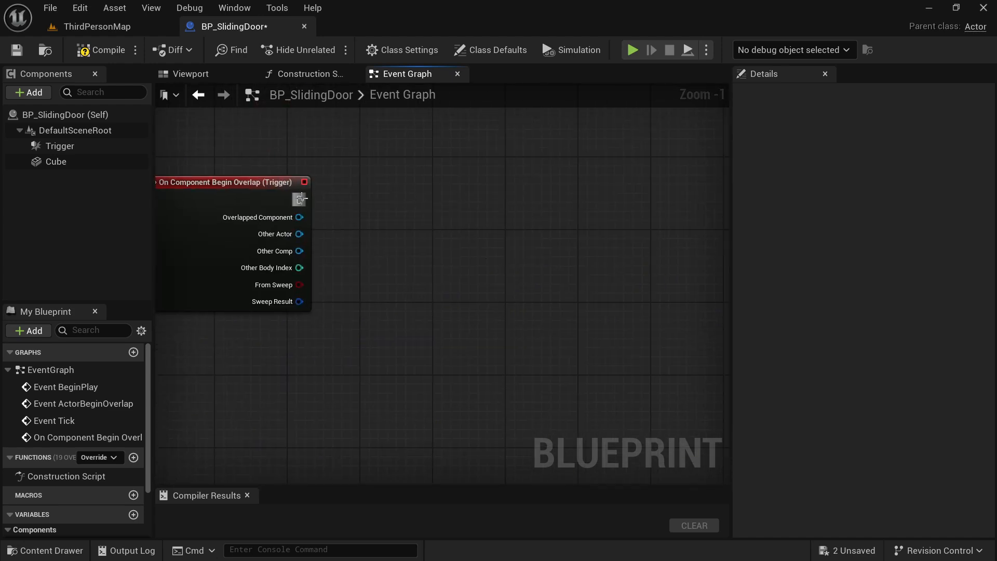
pyautogui.moveTo(301, 199); pyautogui.dragTo(398, 205)
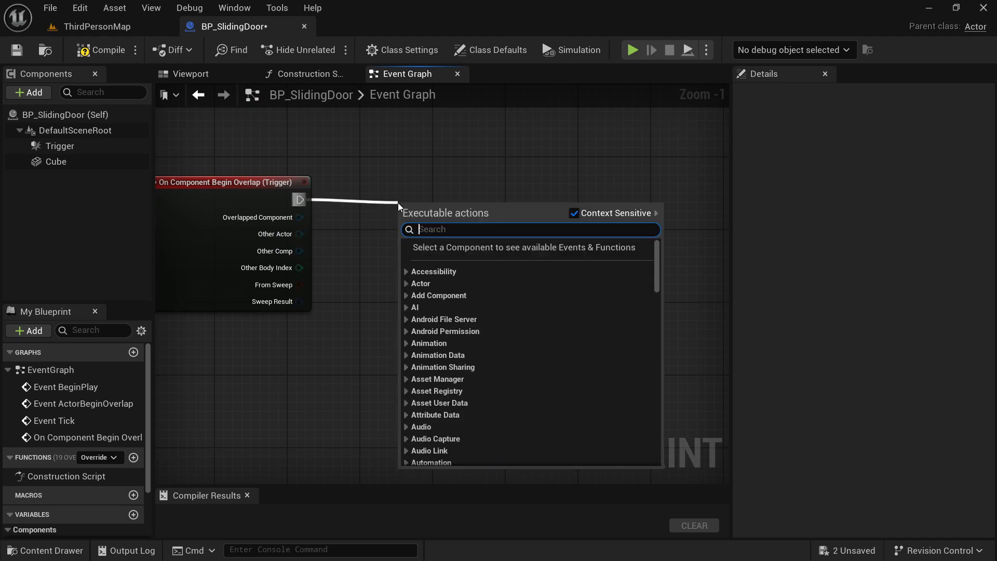
pyautogui.write('add')
pyautogui.press('BackSpace')
pyautogui.press('BackSpace')
pyautogui.press('BackSpace')
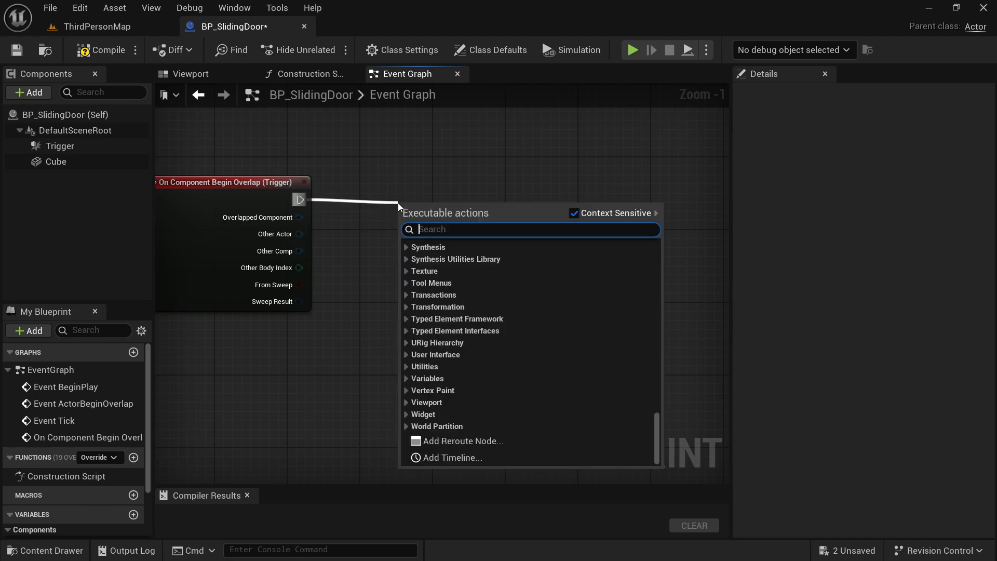
pyautogui.write('add timeli')
pyautogui.press('Return')
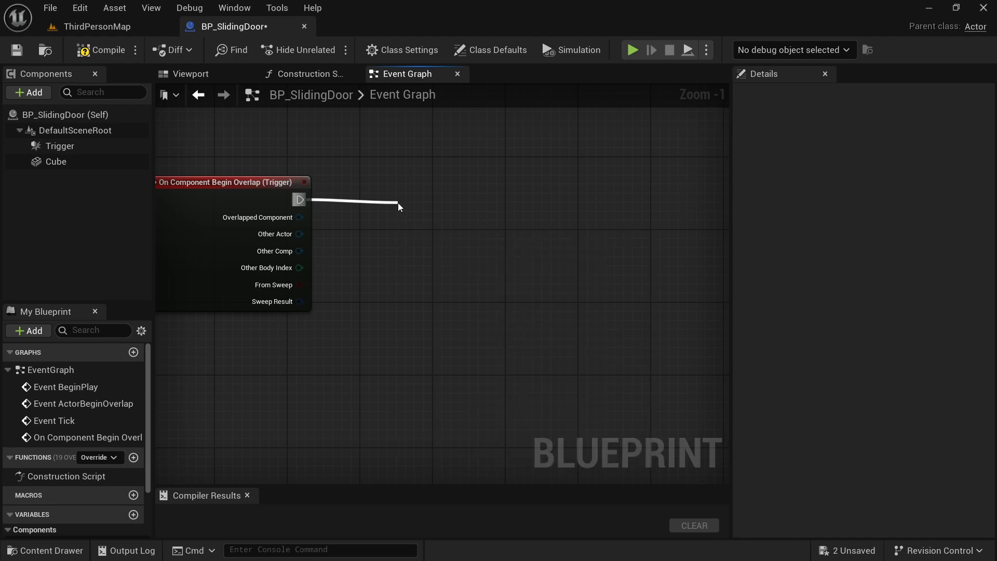
pyautogui.click(516, 210)
pyautogui.moveTo(516, 210); pyautogui.dragTo(535, 191)
pyautogui.click(514, 210)
# - Open the Timeline for editing, add a float track and set the timeline length to 1.00
pyautogui.doubleClick(506, 188)
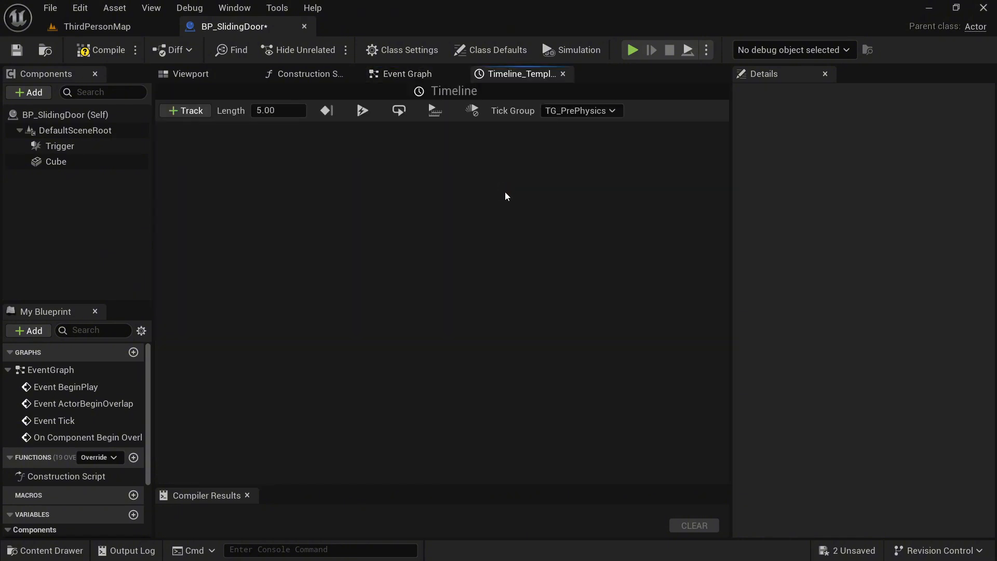
pyautogui.click(186, 111)
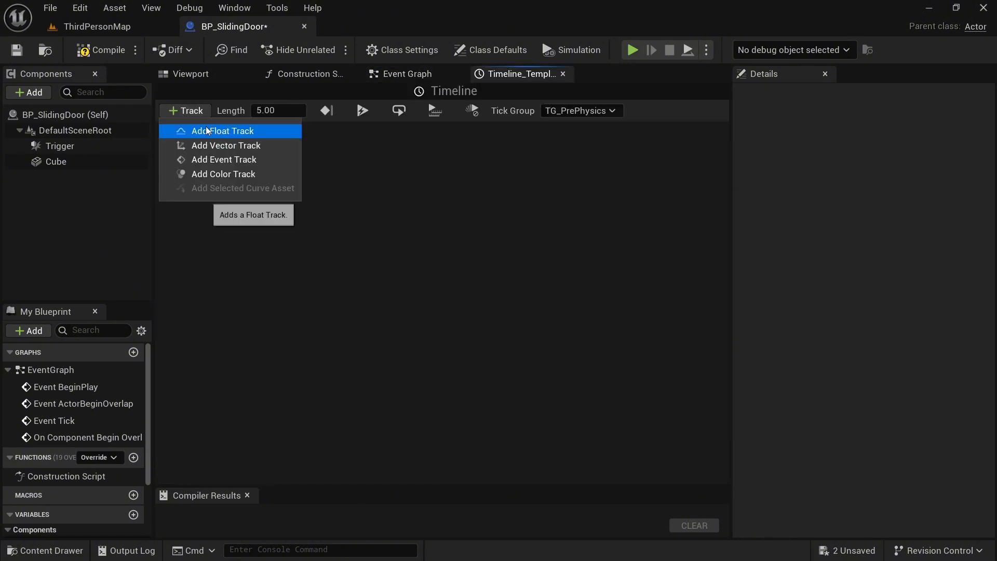
pyautogui.click(207, 130)
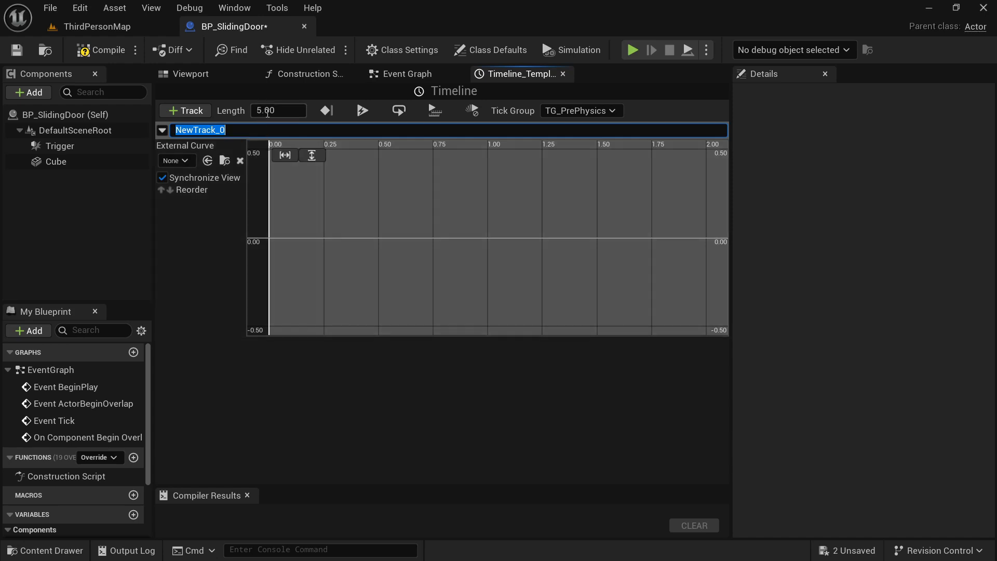
pyautogui.click(255, 110)
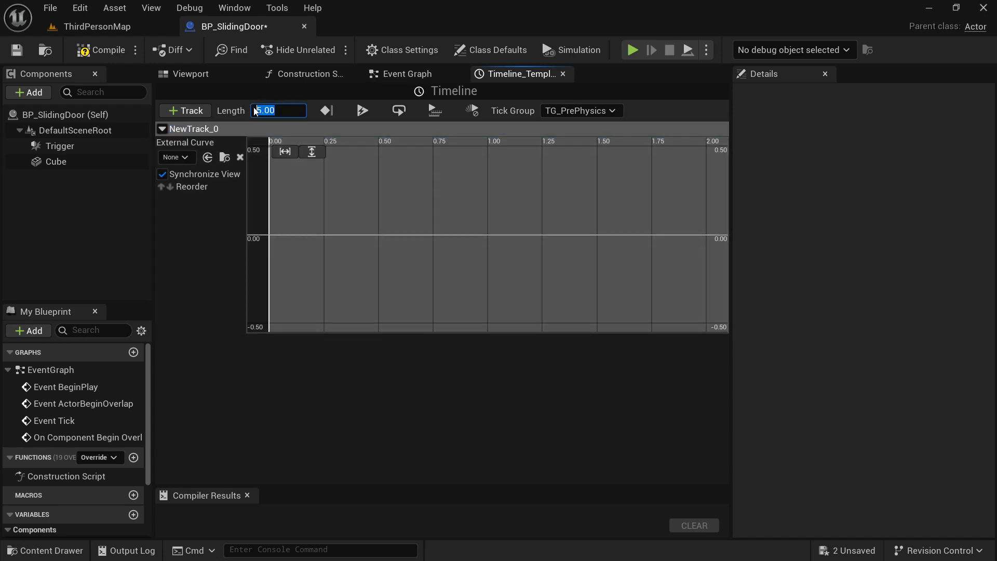
pyautogui.press('Return')
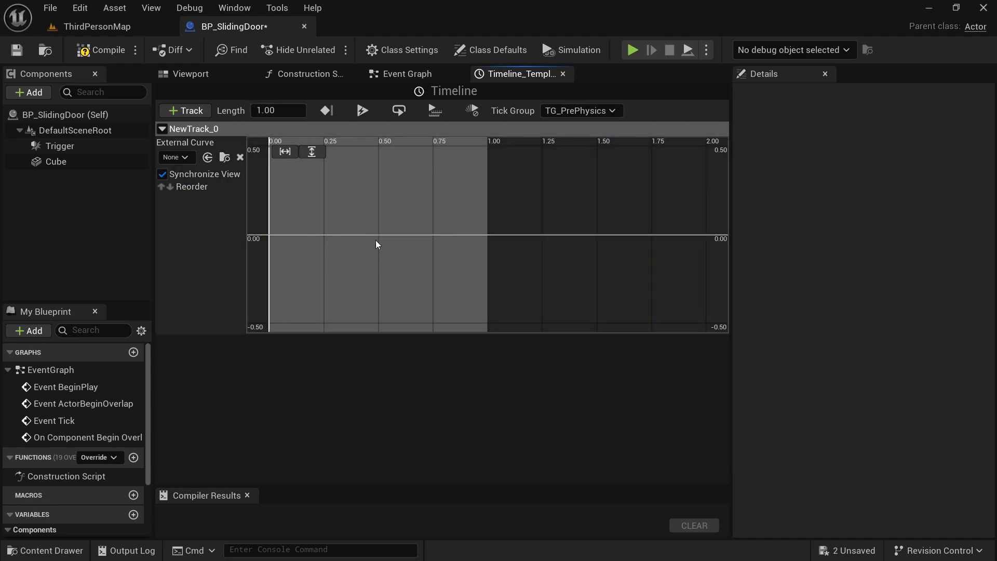
# - Add a first key to the float track's curve at time 0 with value 0
pyautogui.rightClick(276, 235)
pyautogui.click(312, 262)
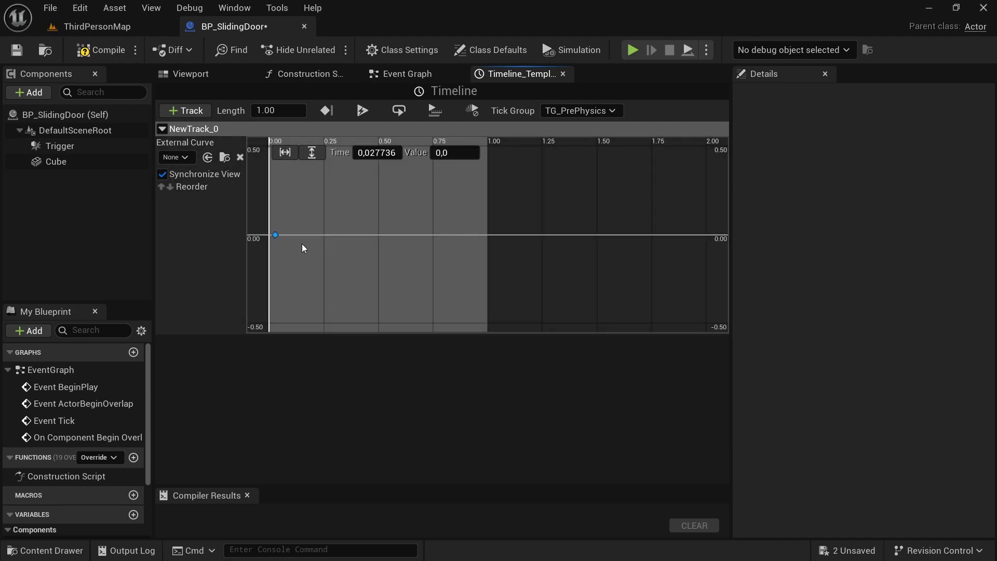
pyautogui.click(382, 152)
pyautogui.write('0')
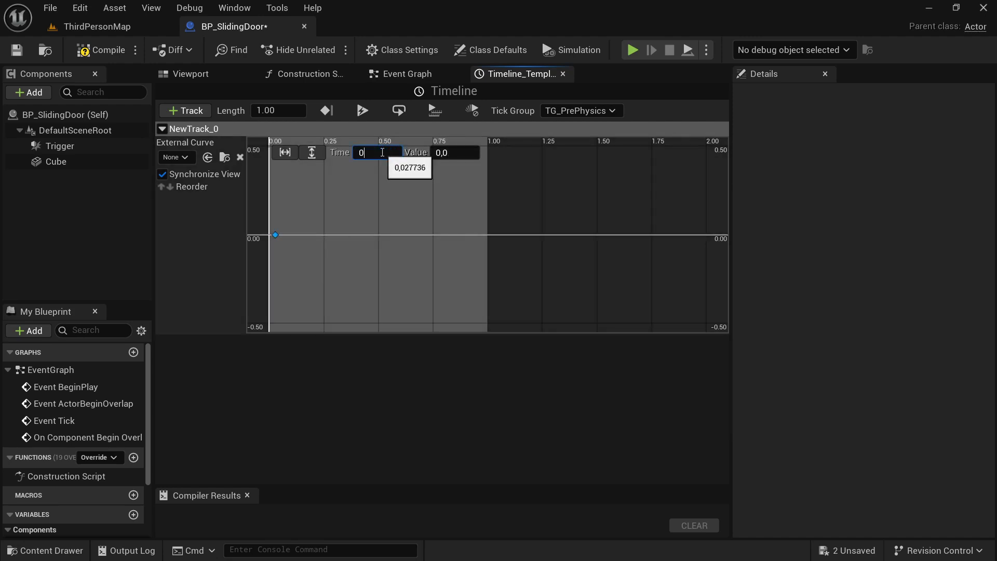
pyautogui.press('Return')
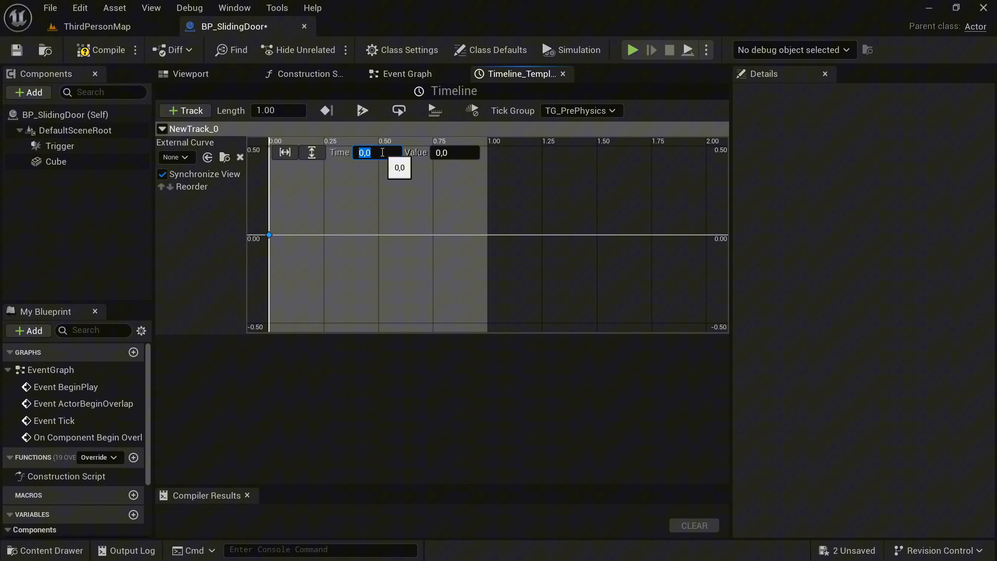
# - Add a second key to the float track's curve at time 1 with value 1
pyautogui.rightClick(436, 237)
pyautogui.click(470, 263)
pyautogui.click(381, 153)
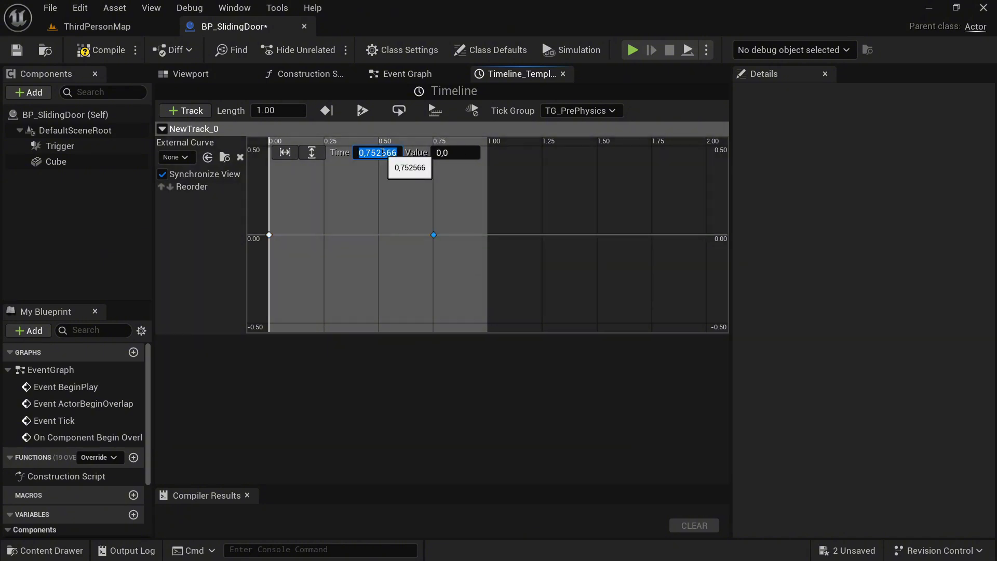
pyautogui.write('1')
pyautogui.press('Return')
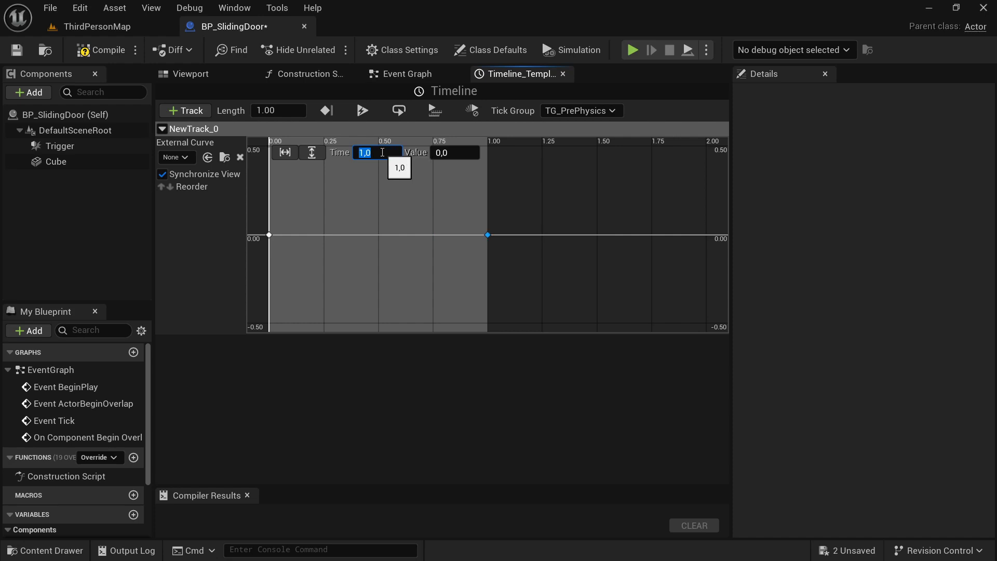
pyautogui.click(442, 153)
pyautogui.write('1')
pyautogui.press('Return')
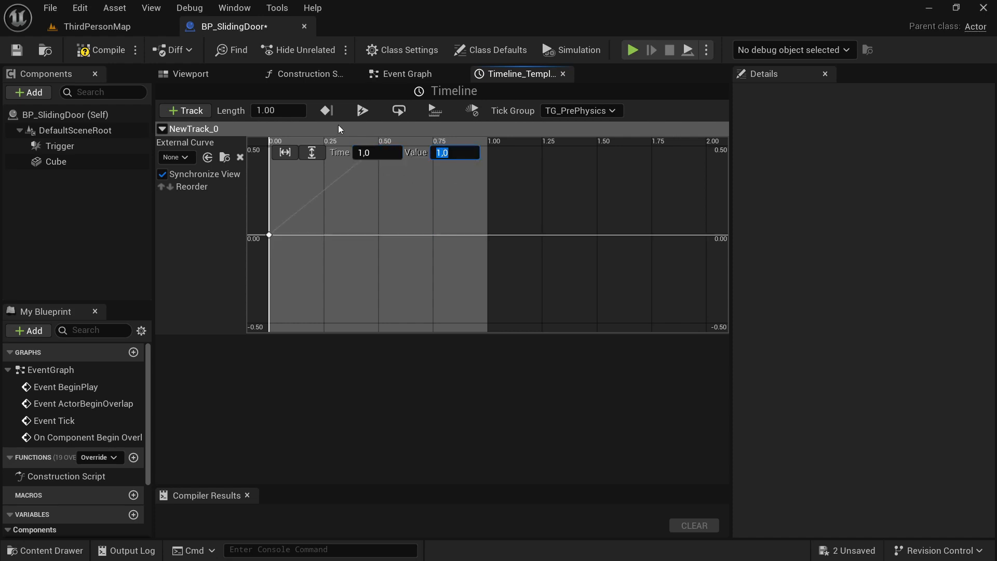
# - Shift the second key slightly, then re-enter its value as 1 and its time as 1
pyautogui.moveTo(350, 218)
pyautogui.mouseDown(button='middle')
pyautogui.moveTo(360, 262)
pyautogui.moveTo(358, 227)
pyautogui.mouseUp(button='middle')
pyautogui.click(450, 152)
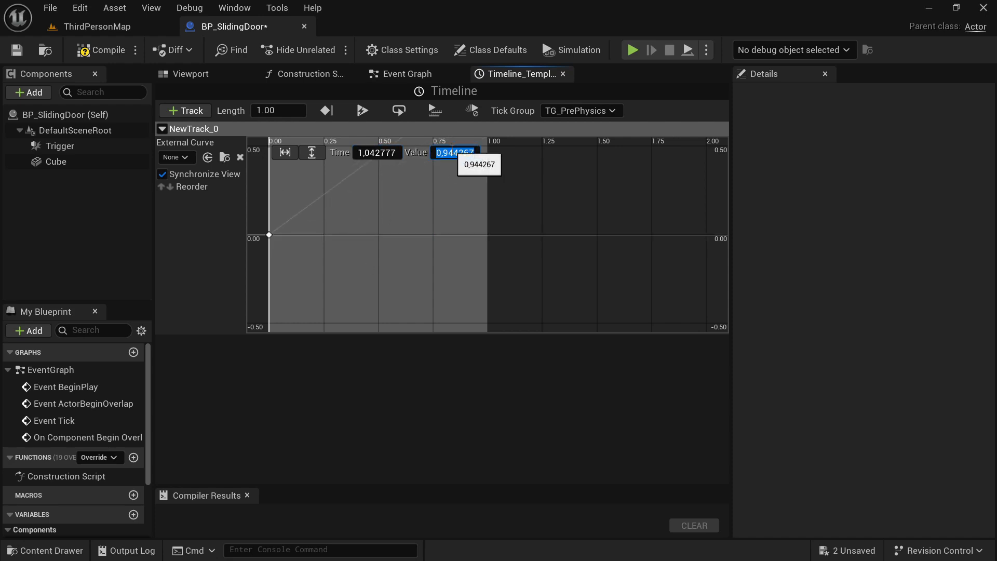
pyautogui.write('1')
pyautogui.press('Return')
pyautogui.click(371, 153)
pyautogui.write('1')
pyautogui.press('Return')
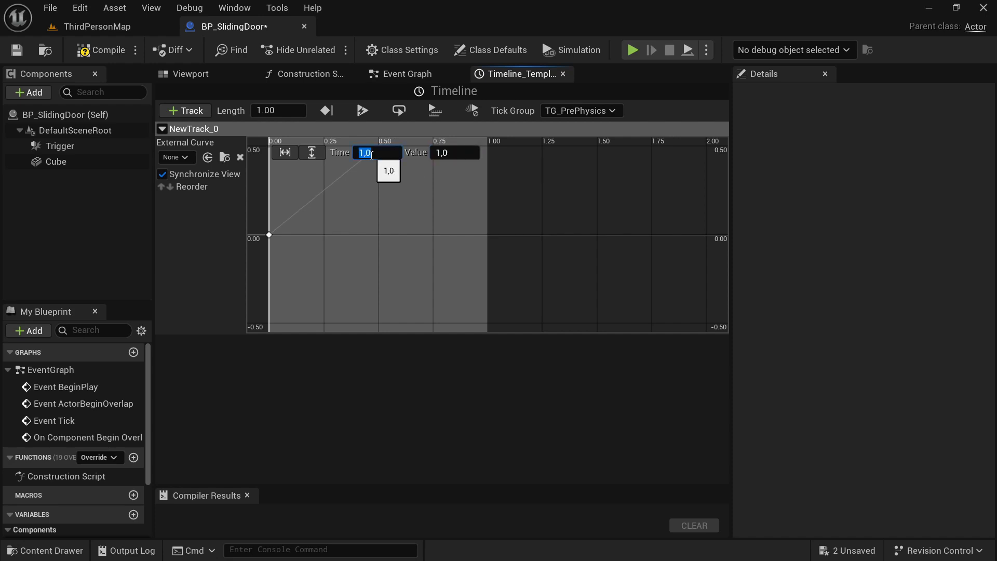
# - Examine the curve between both keys and the key interpolation options available for them
pyautogui.scroll(-2, 378, 201)
pyautogui.click(316, 197)
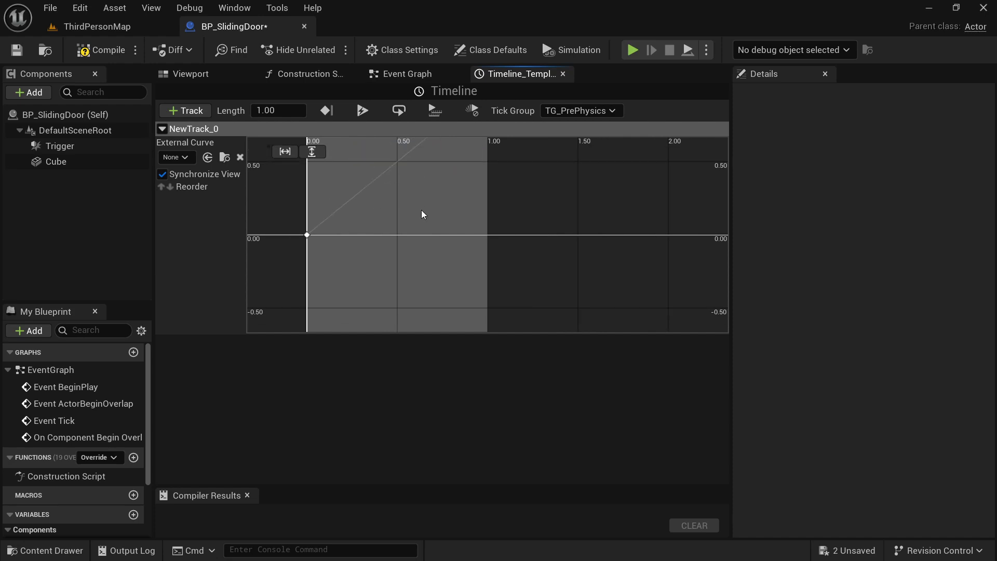
pyautogui.moveTo(421, 208); pyautogui.dragTo(449, 284, button='right')
pyautogui.moveTo(485, 239); pyautogui.dragTo(499, 246, button='right')
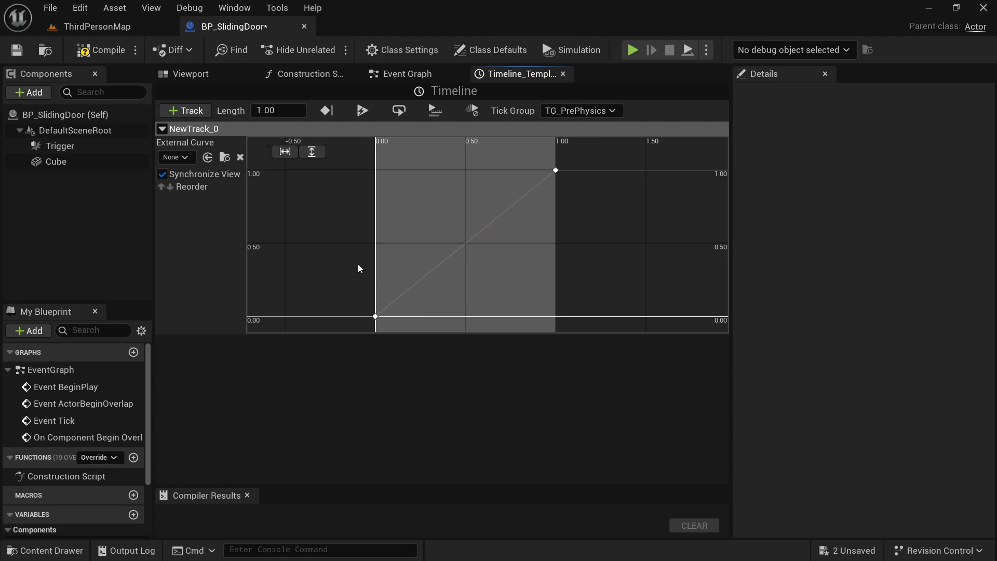
pyautogui.moveTo(358, 264); pyautogui.dragTo(390, 326)
pyautogui.keyDown('shift'); pyautogui.moveTo(561, 180); pyautogui.dragTo(560, 170); pyautogui.keyUp('shift')
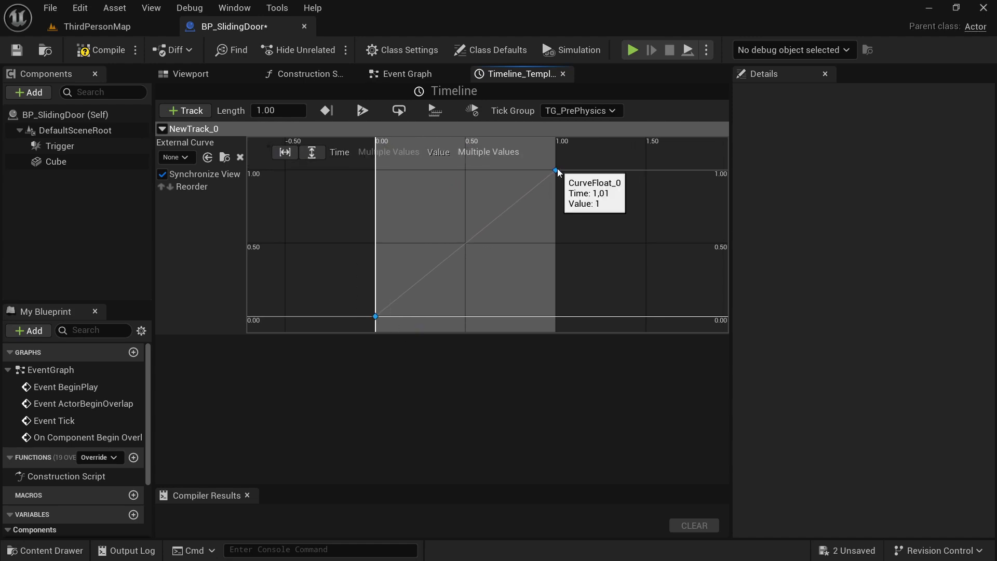
pyautogui.rightClick(557, 169)
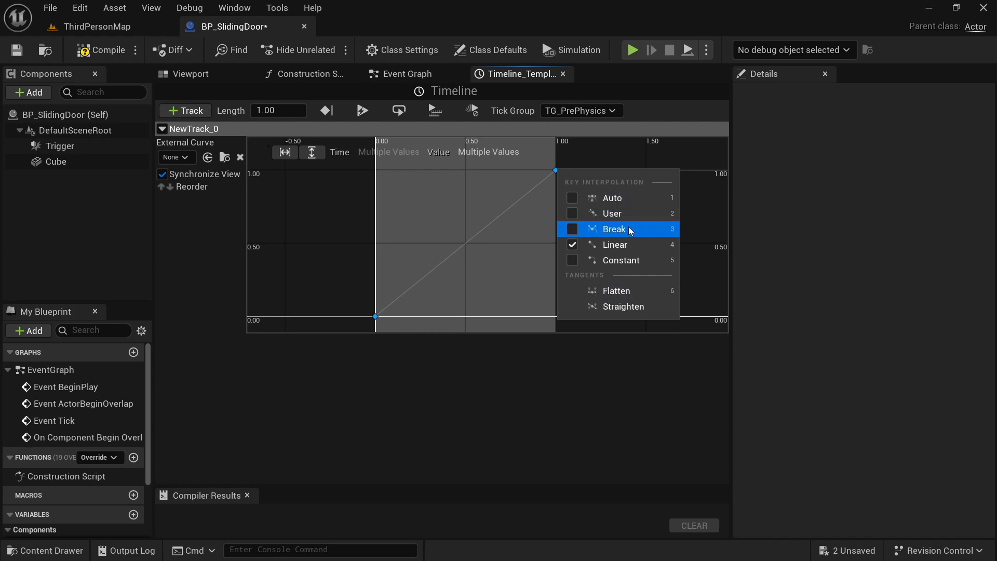
pyautogui.click(369, 243)
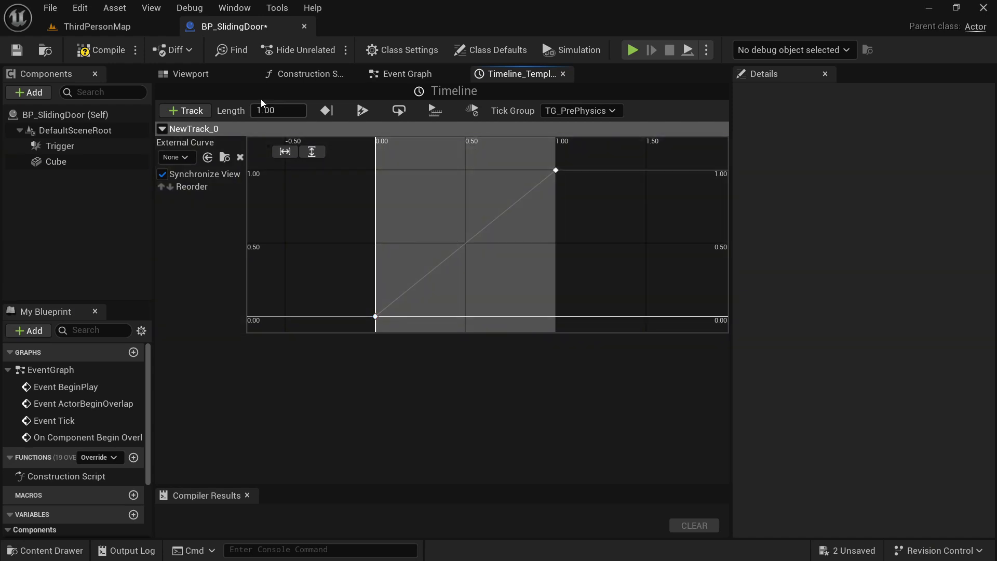
# - In the Event Graph, add a Set Relative Location (Cube) node driven by the Timeline's Update output
pyautogui.click(391, 77)
pyautogui.moveTo(402, 275); pyautogui.dragTo(317, 166, button='right')
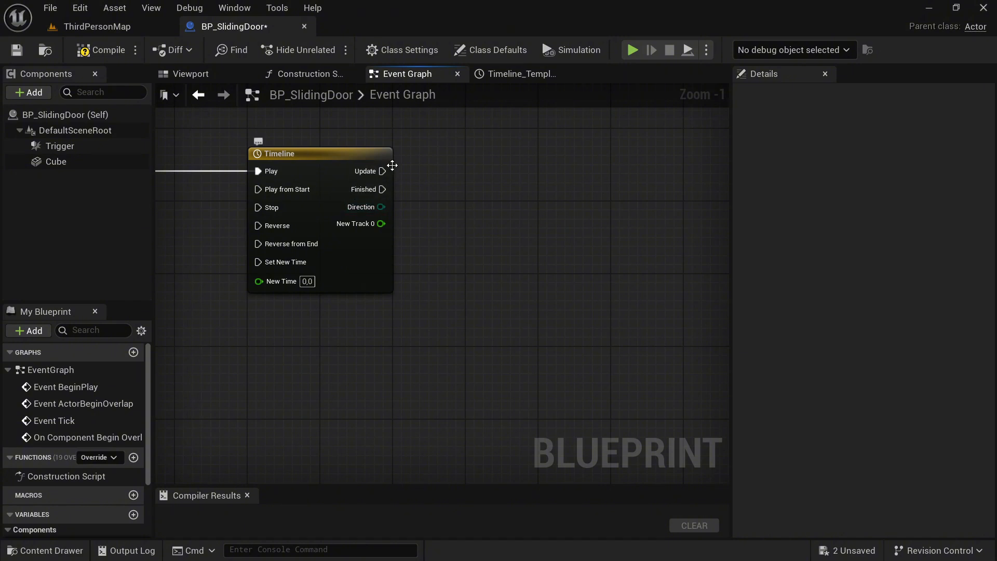
pyautogui.moveTo(382, 171); pyautogui.dragTo(488, 174)
pyautogui.write('set re')
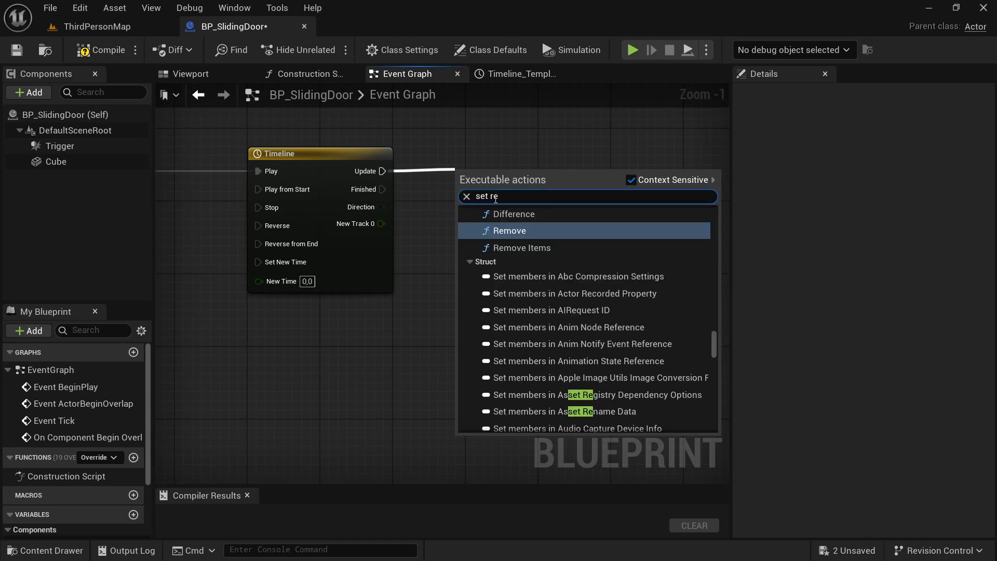
pyautogui.write('lative loca')
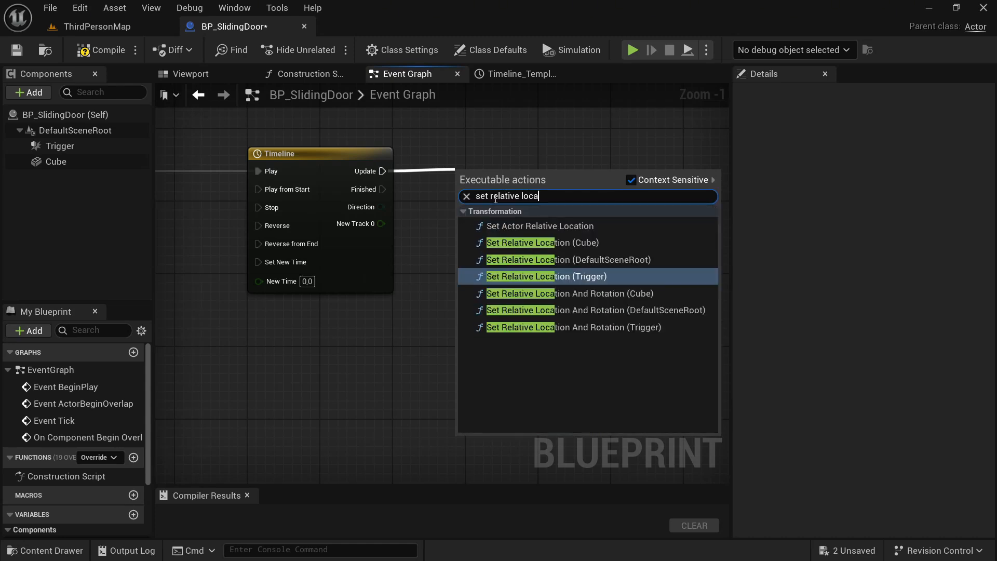
pyautogui.click(577, 242)
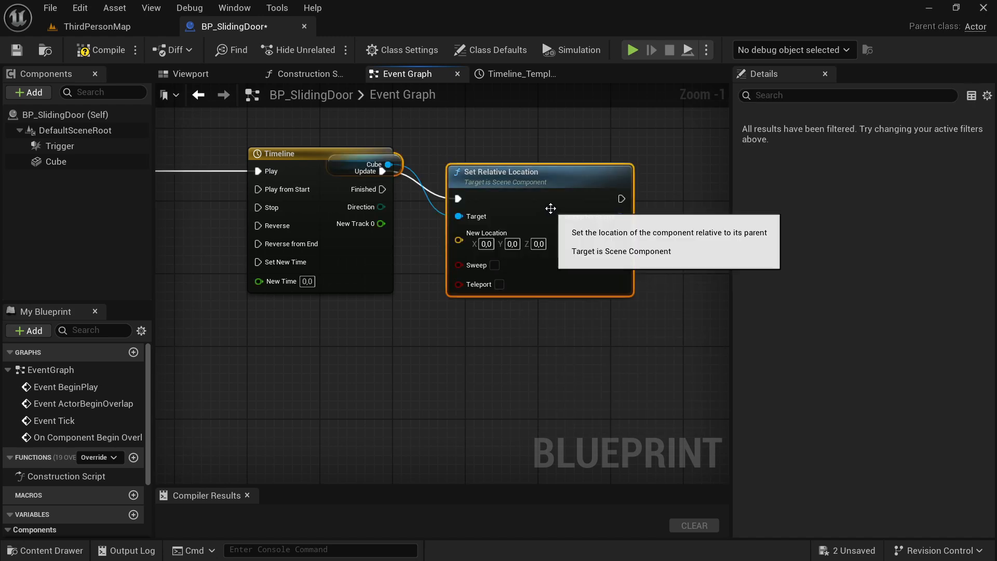
# - Arrange the Set Relative Location node in line with the Timeline's Update output and the Cube reference above the wire
pyautogui.moveTo(613, 179); pyautogui.dragTo(680, 162)
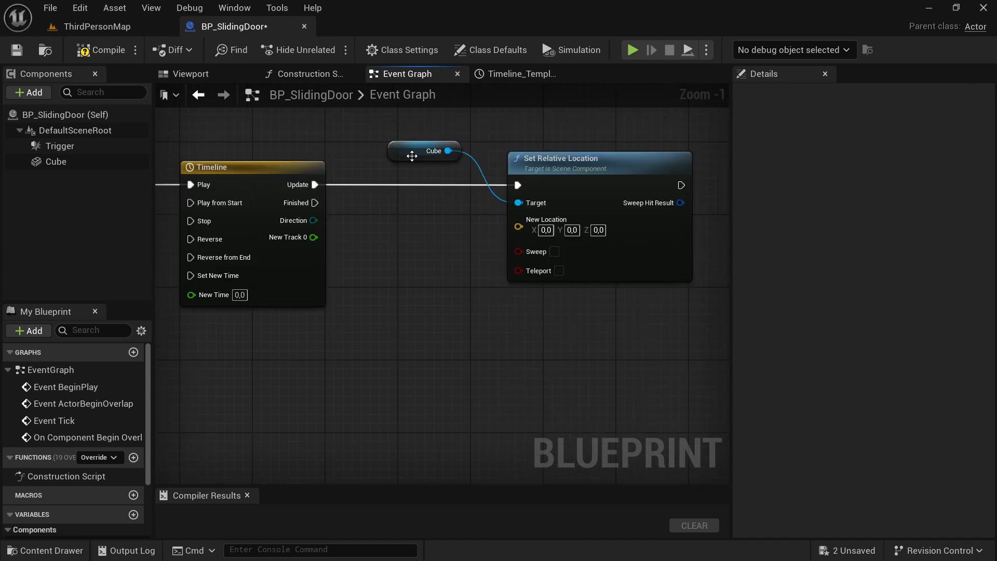
pyautogui.moveTo(403, 152); pyautogui.dragTo(365, 145)
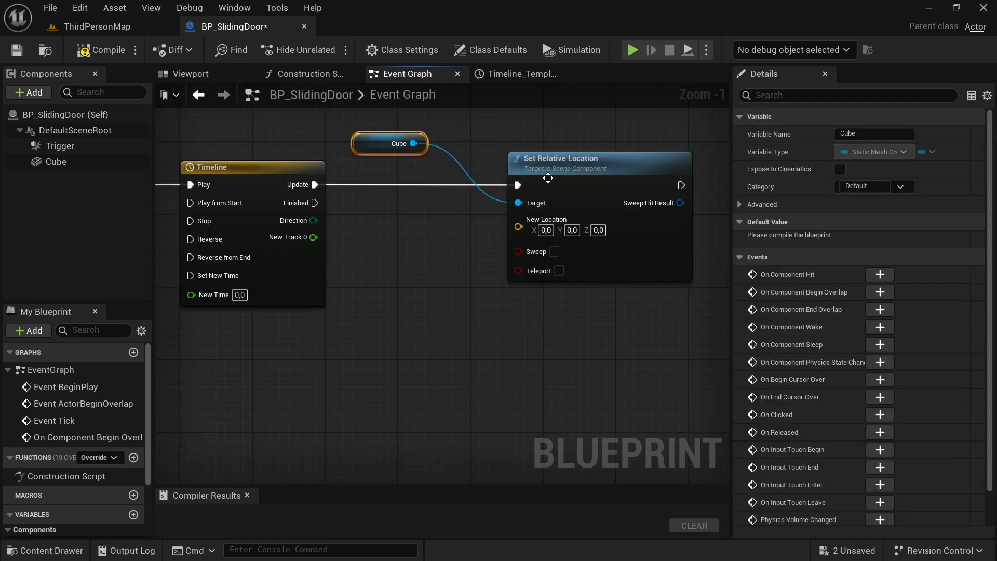
pyautogui.moveTo(551, 180); pyautogui.dragTo(540, 179)
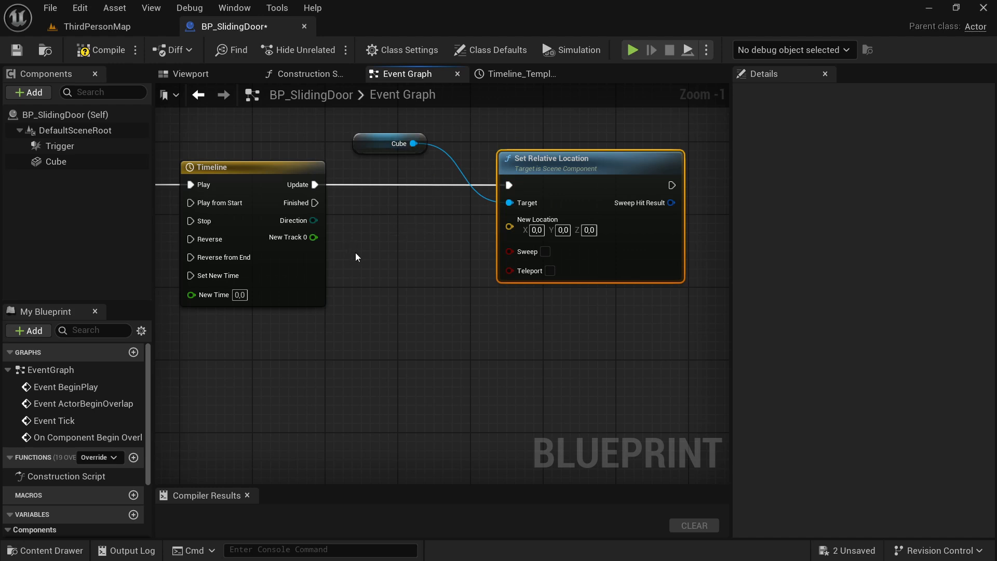
# - Add a Multiply node fed by the Timeline's New Track 0 output, below the wire to Set Relative Location
pyautogui.moveTo(356, 254); pyautogui.dragTo(400, 240, button='right')
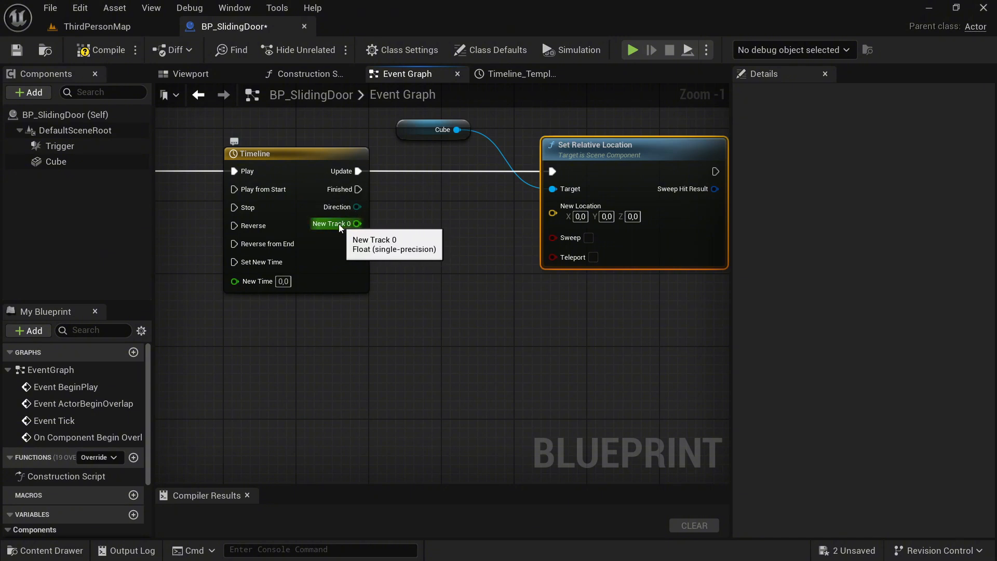
pyautogui.moveTo(354, 226); pyautogui.dragTo(392, 220)
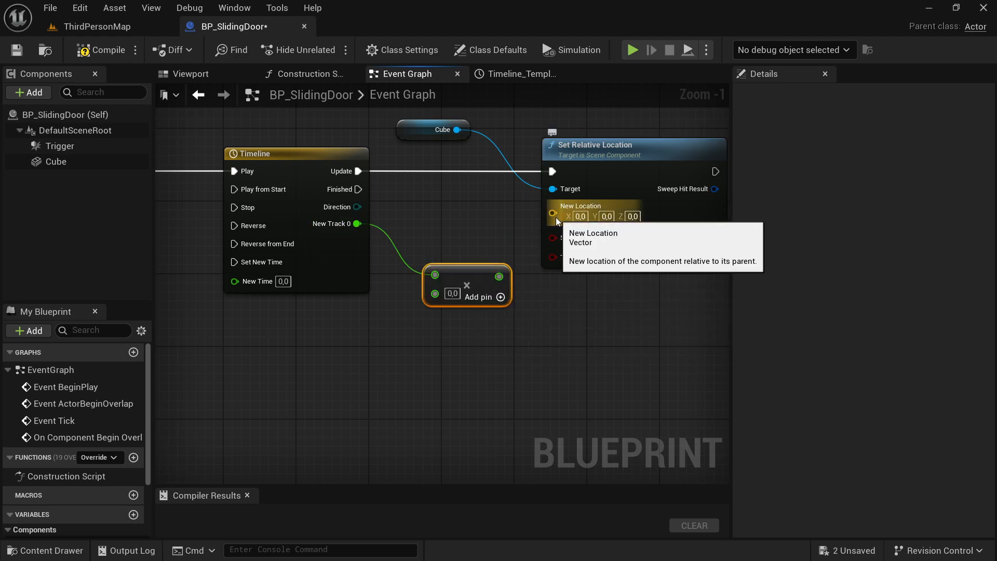
# - In the viewport, try sliding the Cube 100 units along X to test the door's travel, and undo each move
pyautogui.moveTo(436, 242); pyautogui.dragTo(388, 264, button='right')
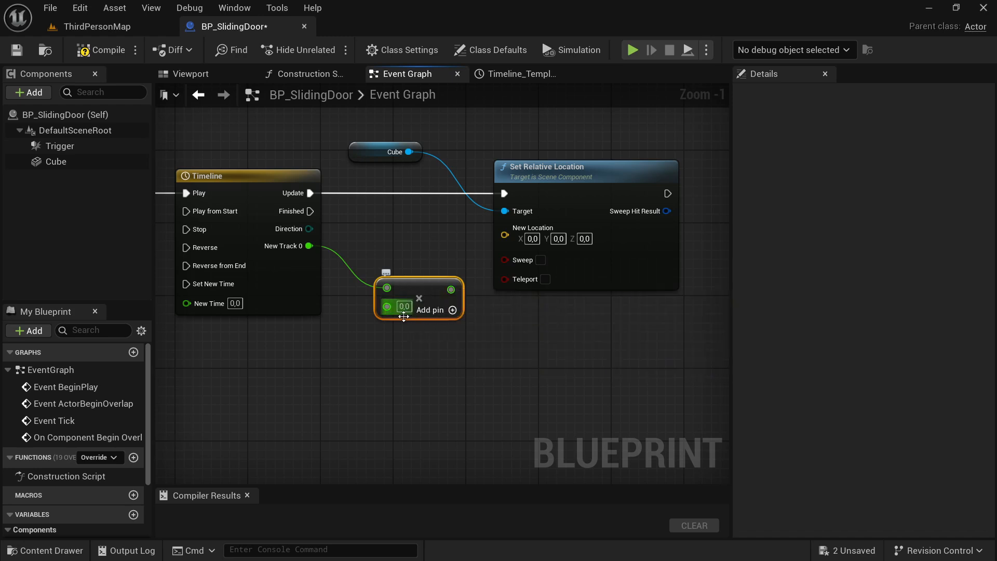
pyautogui.click(208, 74)
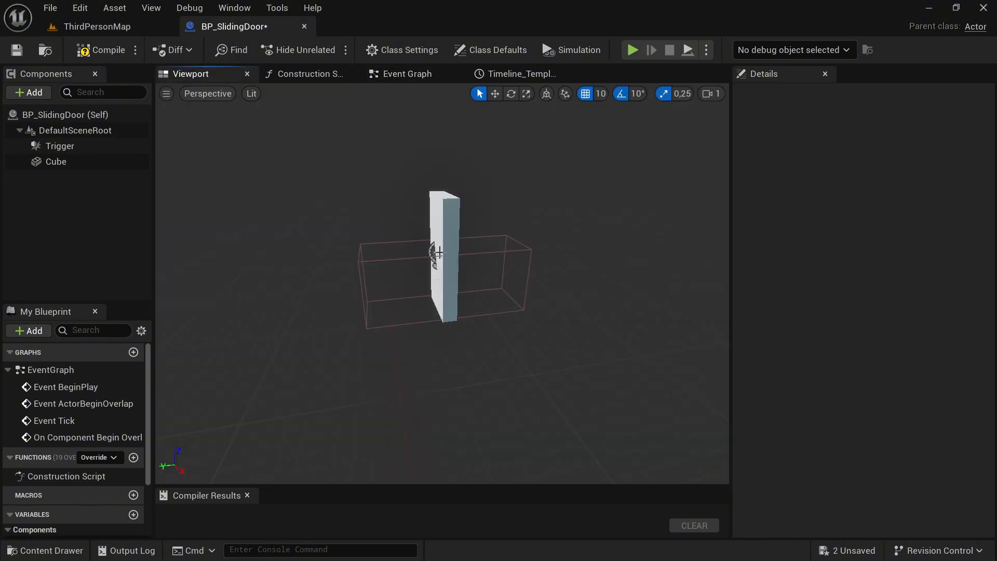
pyautogui.moveTo(381, 216); pyautogui.dragTo(431, 217, button='right')
pyautogui.click(380, 216)
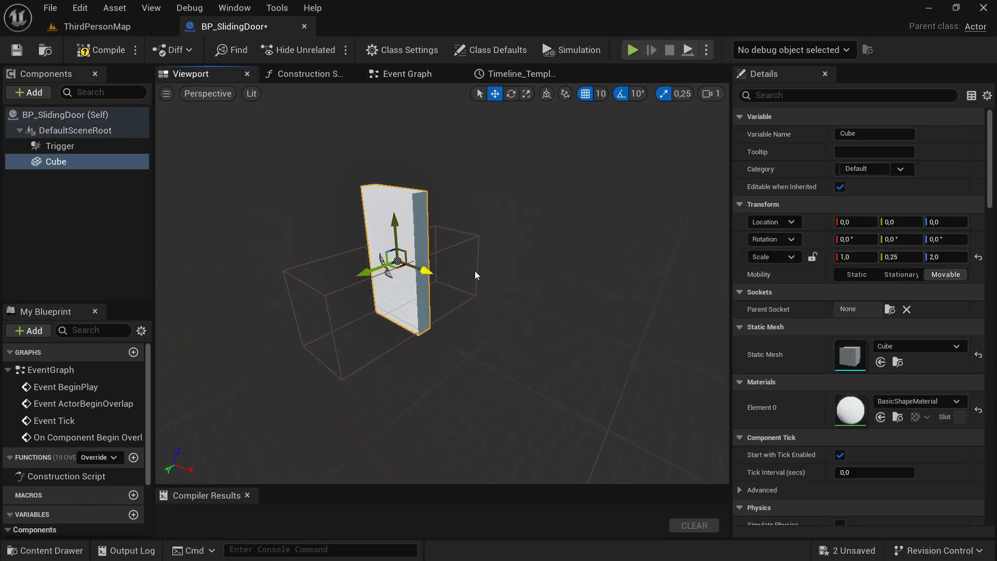
pyautogui.moveTo(500, 263); pyautogui.dragTo(472, 268, button='right')
pyautogui.moveTo(474, 265); pyautogui.dragTo(557, 274)
pyautogui.moveTo(514, 312)
pyautogui.mouseDown(button='right')
pyautogui.moveTo(488, 313)
pyautogui.moveTo(507, 311)
pyautogui.moveTo(496, 309)
pyautogui.mouseUp(button='right')
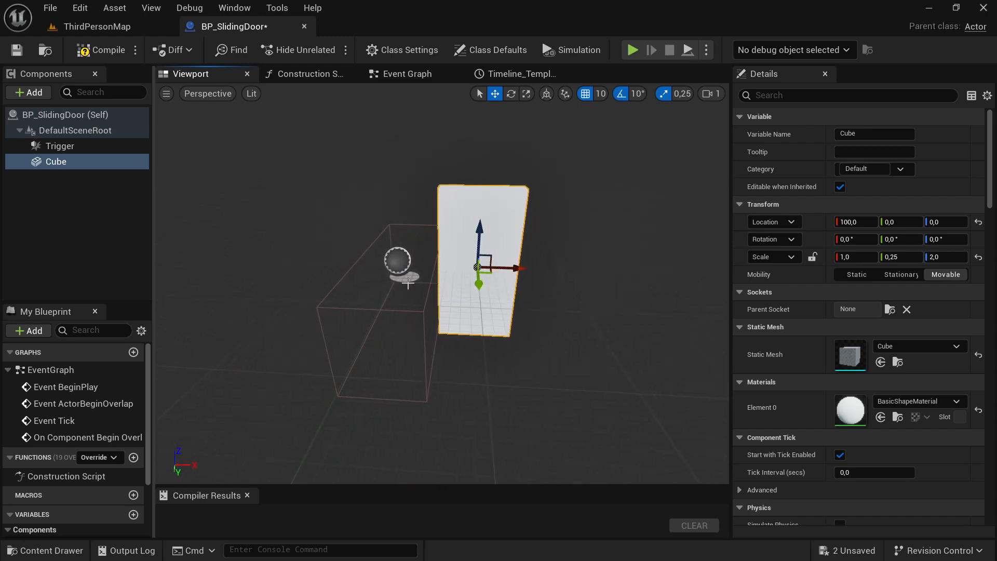
pyautogui.hotkey('ctrl', 'z')
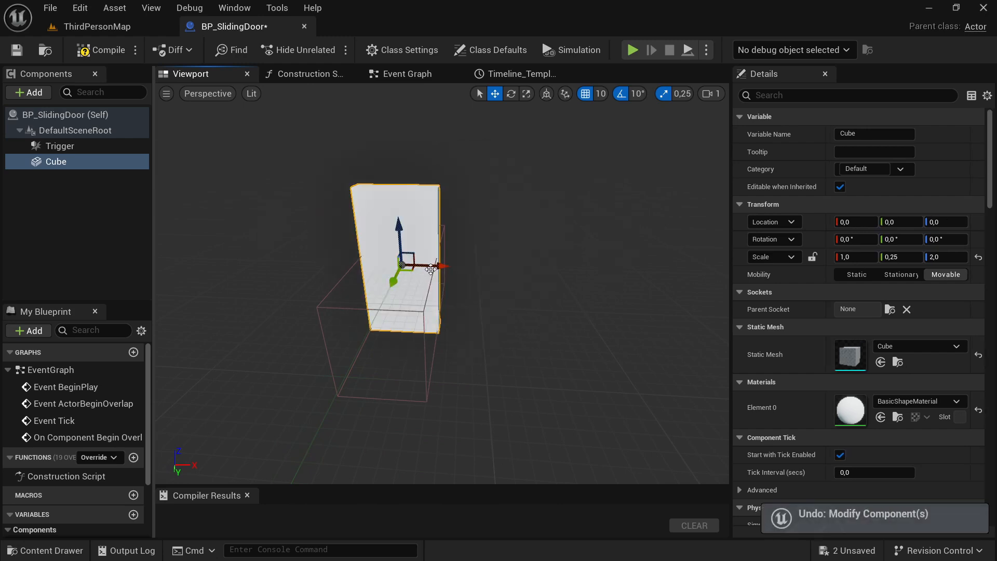
pyautogui.moveTo(437, 267); pyautogui.dragTo(511, 272)
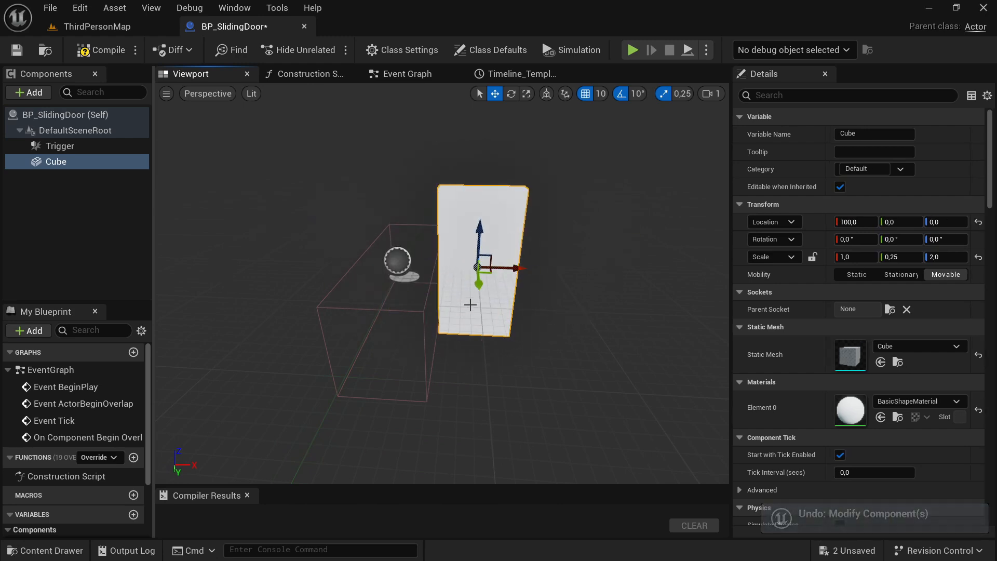
pyautogui.hotkey('ctrl', 'z')
# - In the Event Graph, set the Multiply node's second input to 100
pyautogui.click(491, 77)
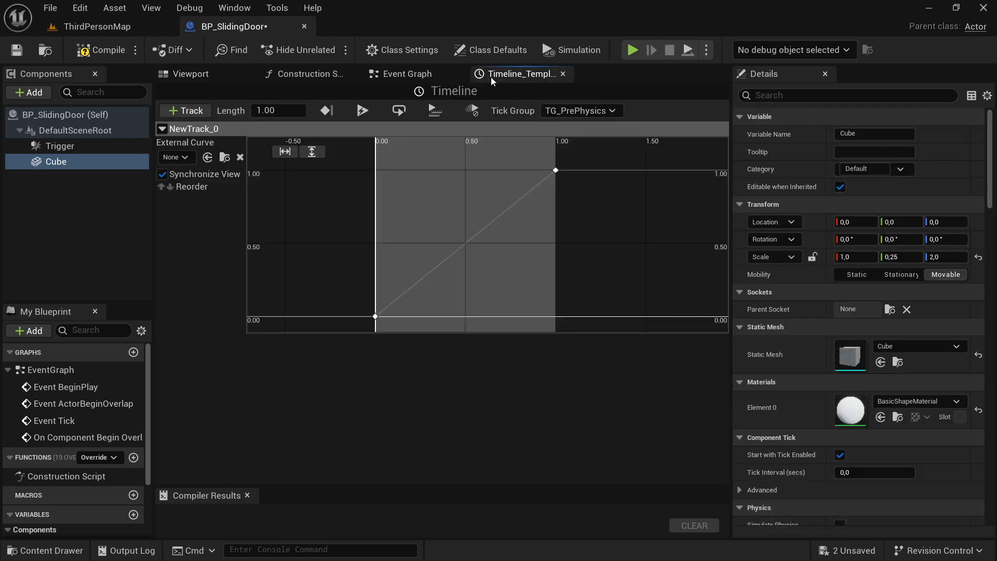
pyautogui.click(408, 73)
pyautogui.click(404, 306)
pyautogui.write('100')
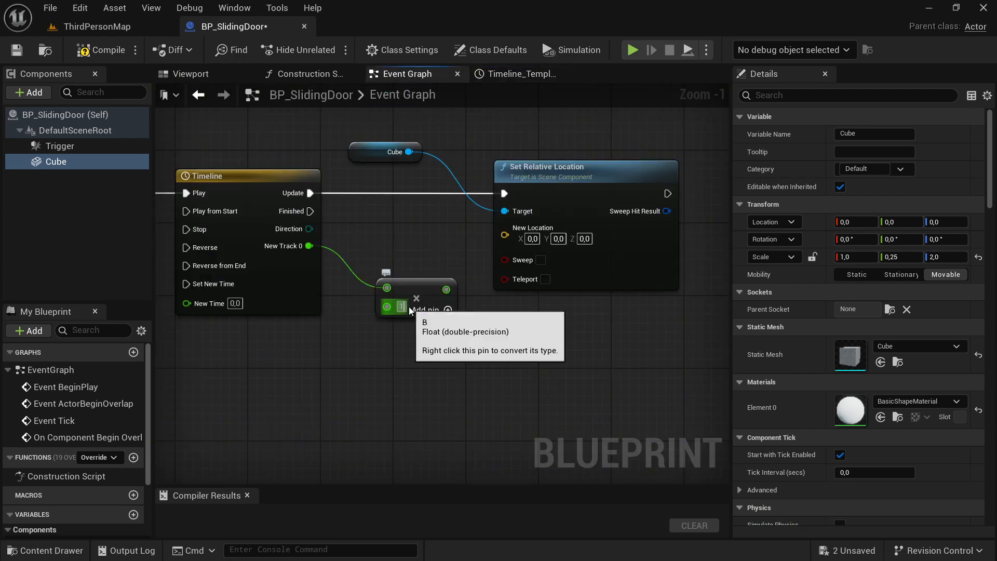
pyautogui.press('Return')
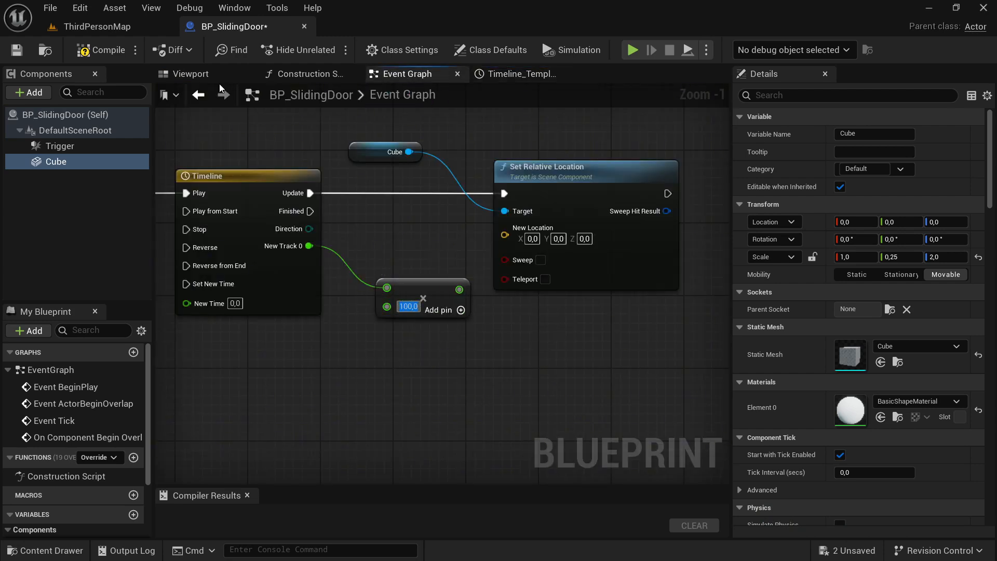
# - Try sliding the Cube along X once more in the viewport and undo the move
pyautogui.click(214, 76)
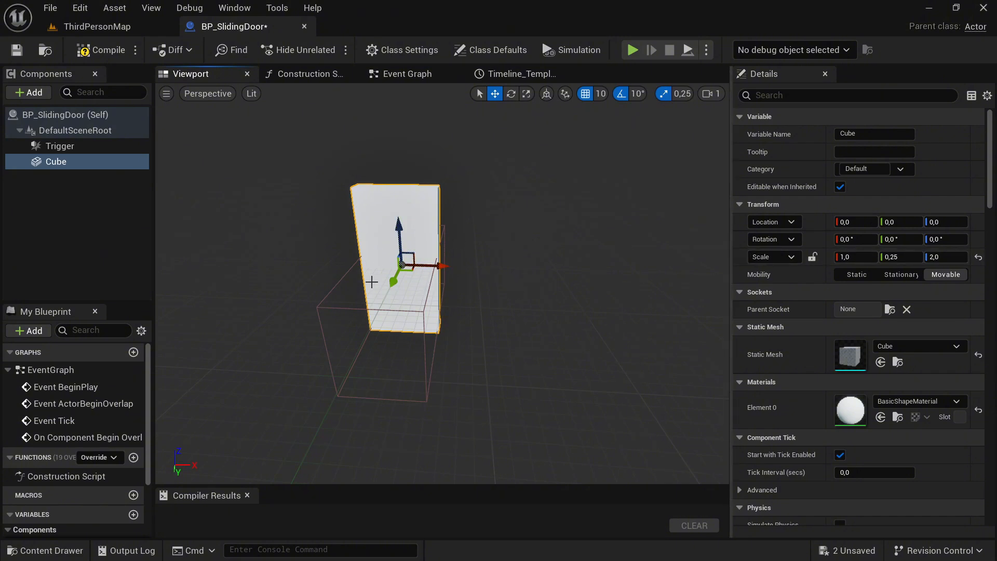
pyautogui.moveTo(452, 277)
pyautogui.mouseDown()
pyautogui.moveTo(655, 278)
pyautogui.moveTo(531, 260)
pyautogui.moveTo(467, 267)
pyautogui.mouseUp()
pyautogui.hotkey('ctrl', 'z')
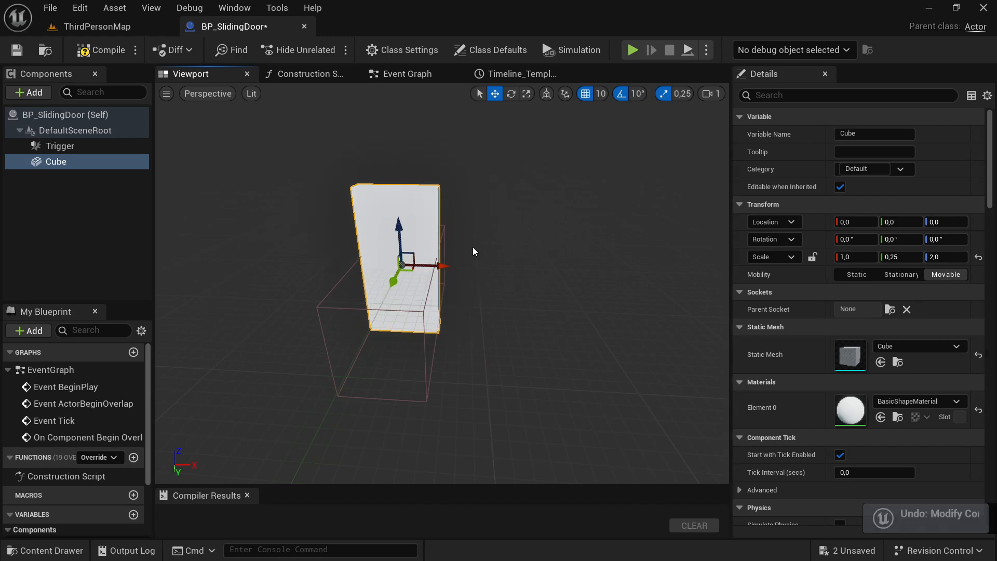
pyautogui.moveTo(566, 229); pyautogui.dragTo(615, 192, button='right')
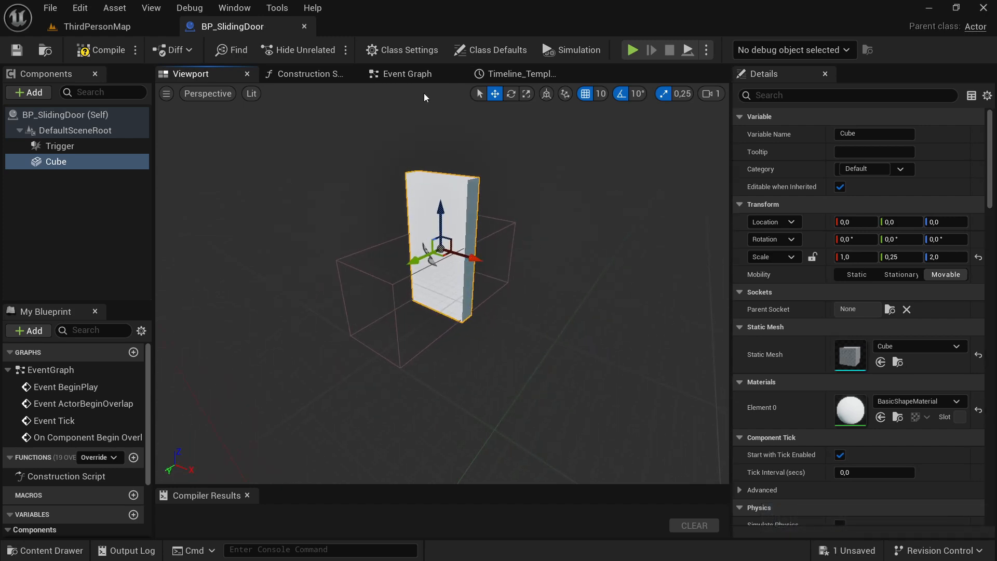
# - Split Set Relative Location's New Location pin into X, Y and Z, and connect the Multiply output to New Location X
pyautogui.click(434, 75)
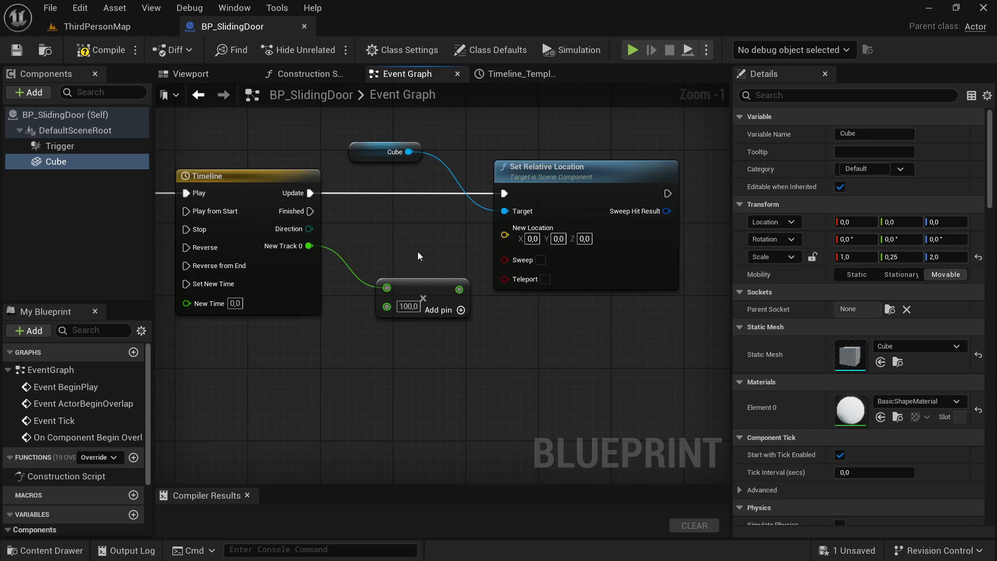
pyautogui.rightClick(506, 236)
pyautogui.click(543, 292)
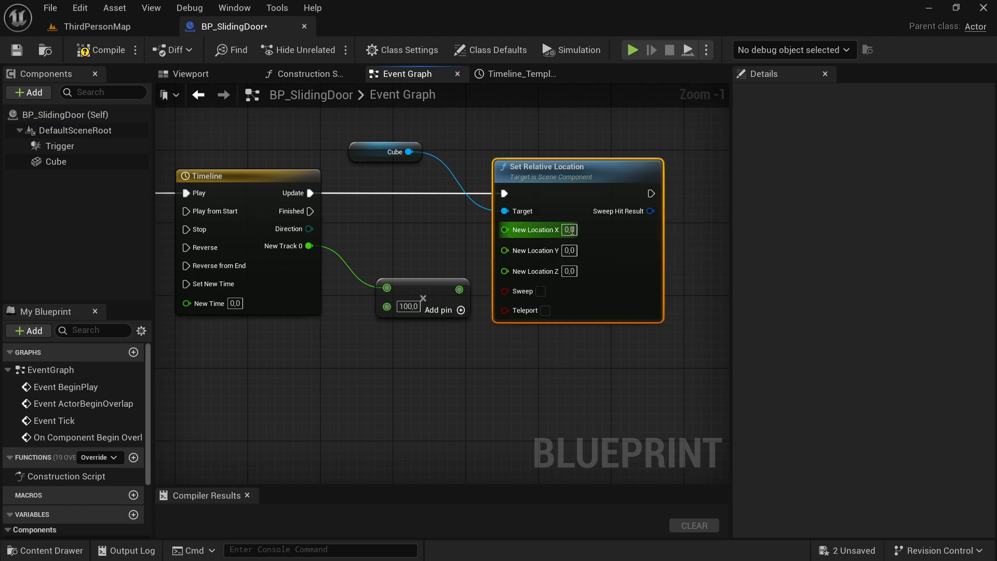
pyautogui.moveTo(571, 194); pyautogui.dragTo(619, 196)
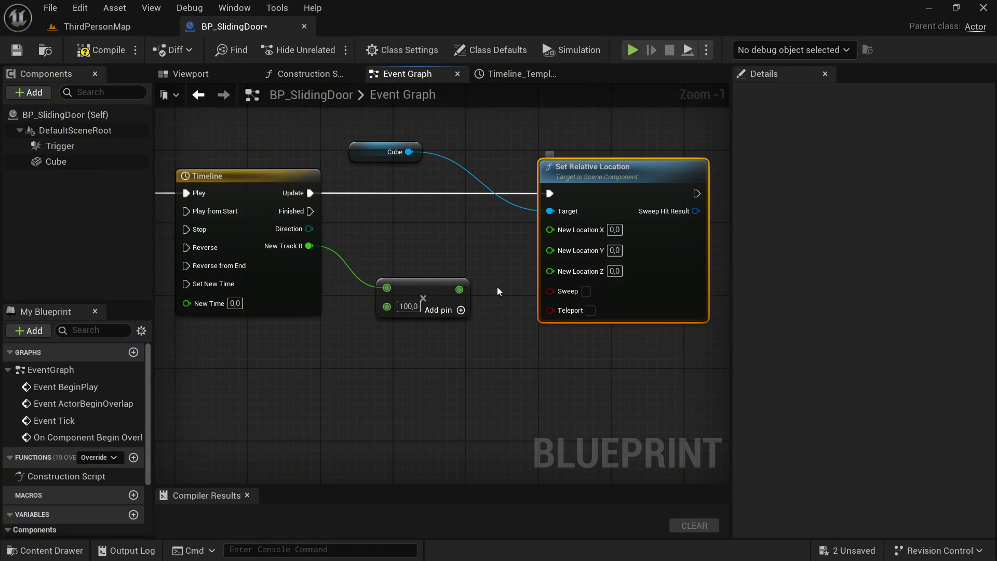
pyautogui.moveTo(468, 289); pyautogui.dragTo(552, 229)
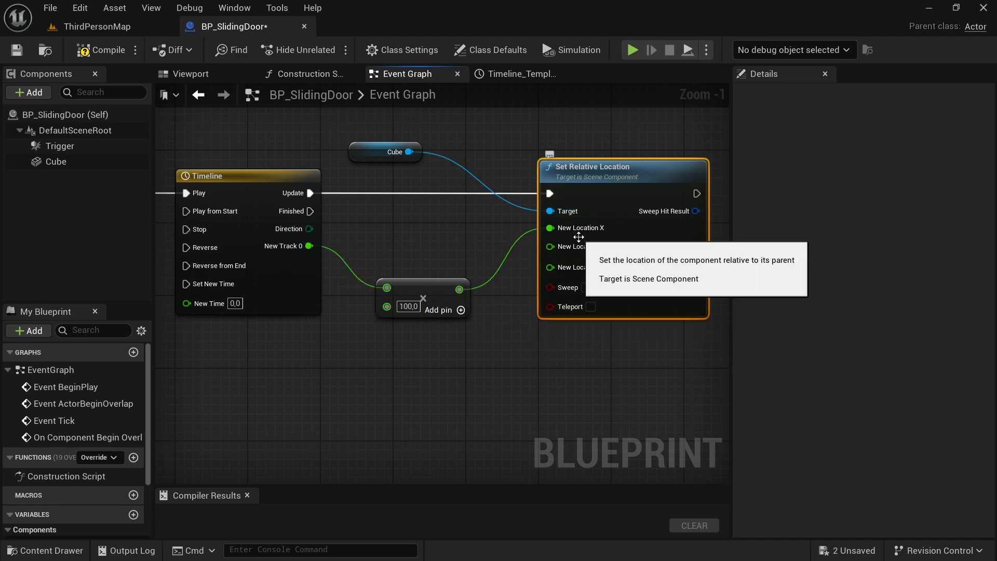
# - In the viewport, try shifting the Cube along its different axes to compare slide directions, and undo the moves
pyautogui.click(308, 76)
pyautogui.click(190, 74)
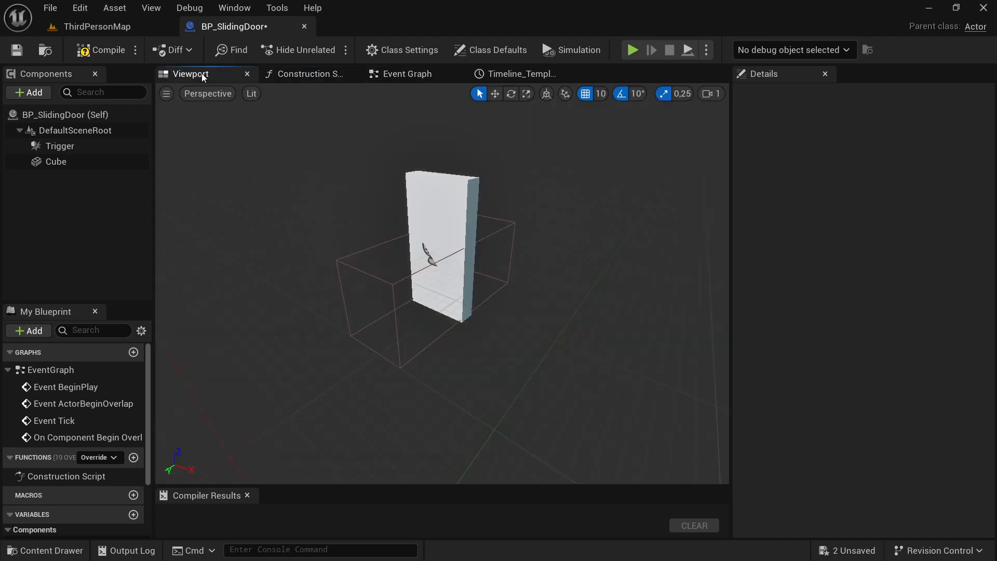
pyautogui.click(457, 217)
pyautogui.press('w')
pyautogui.moveTo(475, 260); pyautogui.dragTo(428, 270)
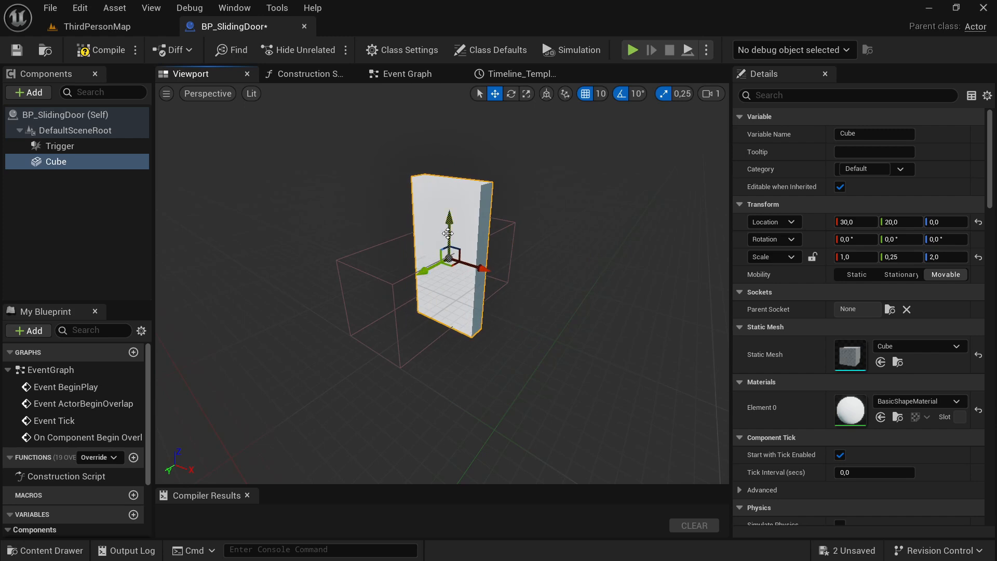
pyautogui.moveTo(450, 220); pyautogui.dragTo(450, 227)
pyautogui.moveTo(464, 279); pyautogui.dragTo(464, 249)
pyautogui.hotkey('ctrl', 'z')
pyautogui.hotkey('ctrl', 'z')
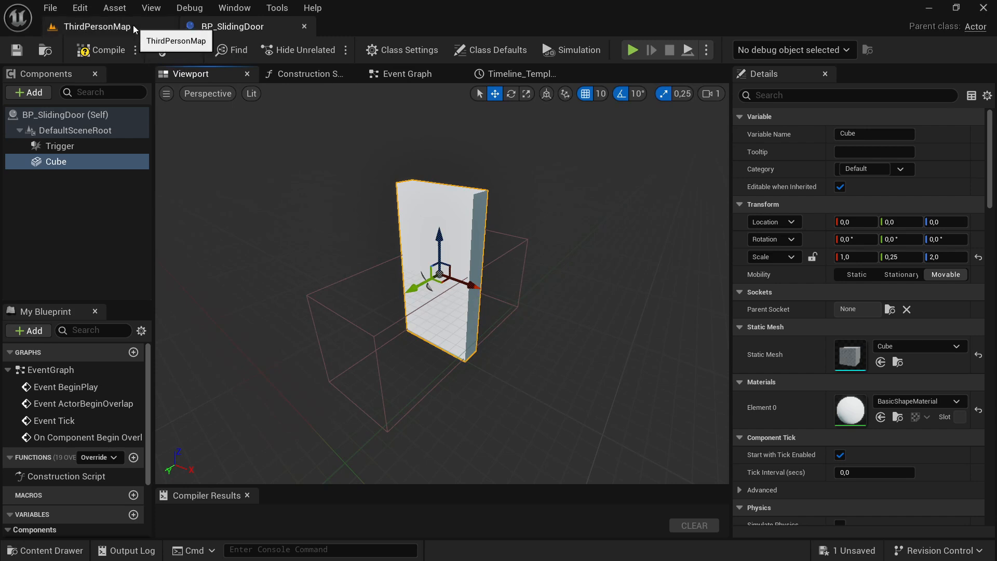
# - Review the Timeline curve and the Event Graph node chain, and return to the ThirdPersonMap level
pyautogui.click(517, 74)
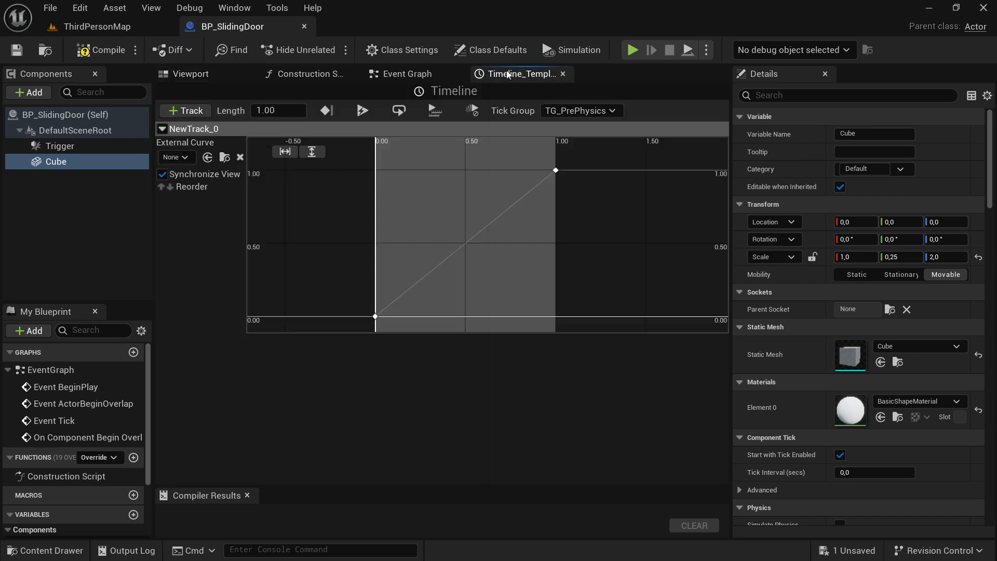
pyautogui.click(410, 74)
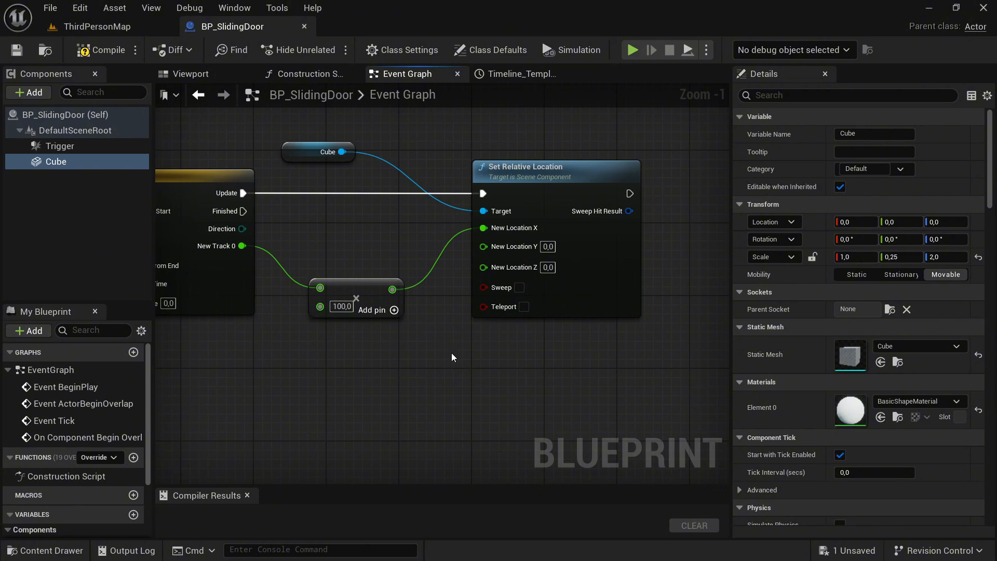
pyautogui.click(120, 30)
# - Try rotating PlayerStart about -90 degrees around Z in the level, and undo the rotation
pyautogui.click(383, 330)
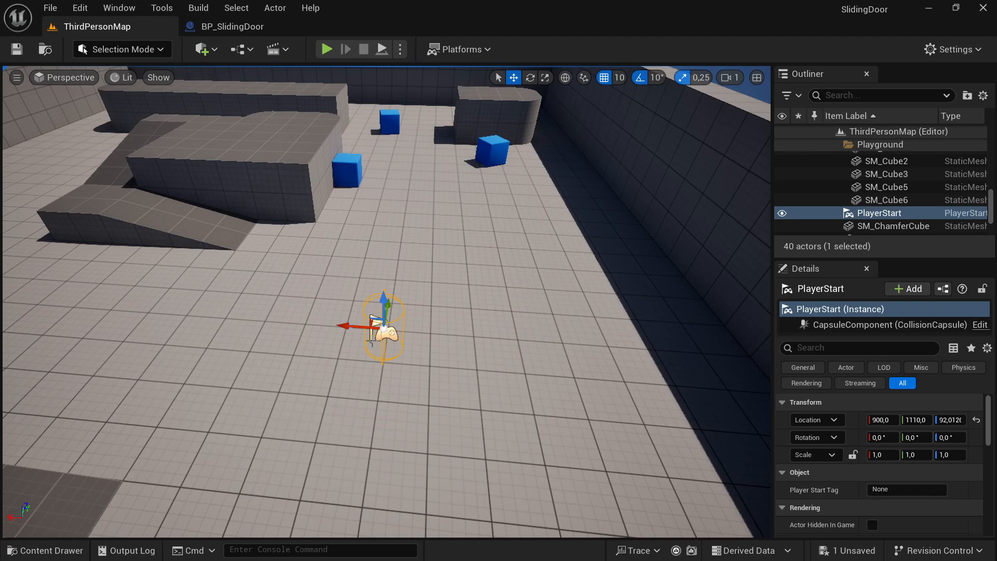
pyautogui.press('e')
pyautogui.moveTo(401, 367); pyautogui.dragTo(448, 359)
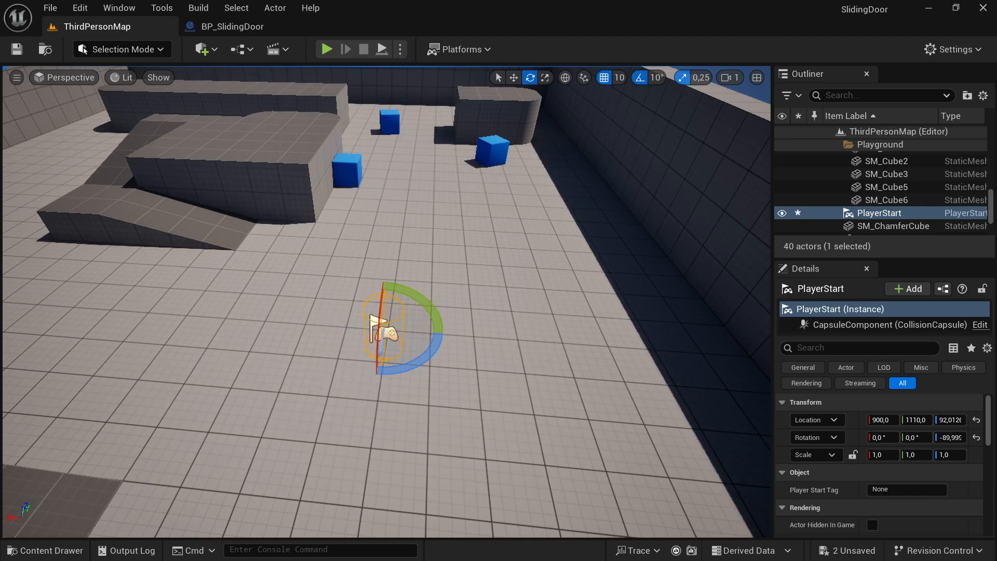
pyautogui.click(393, 342)
pyautogui.click(382, 332)
pyautogui.press('w')
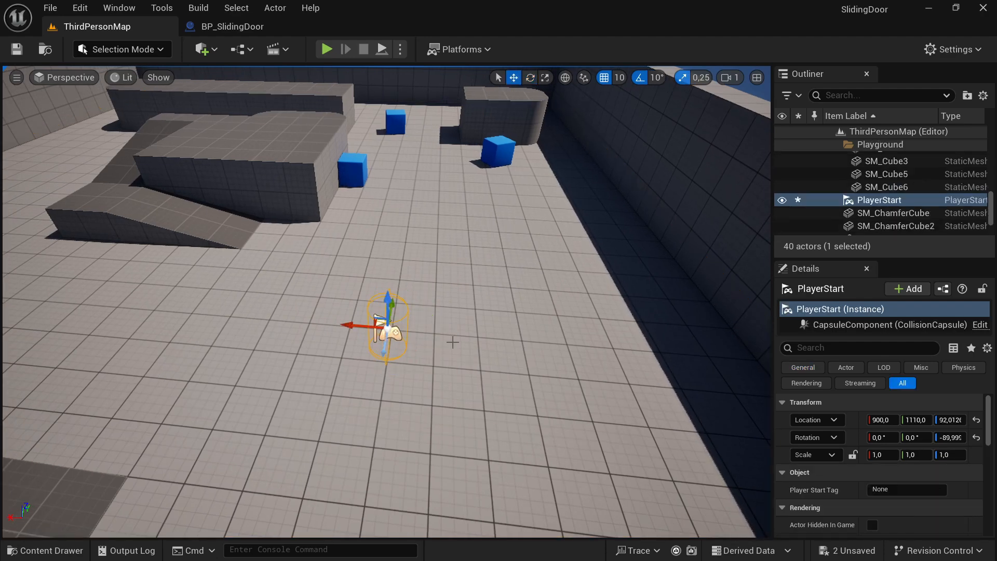
pyautogui.click(430, 338)
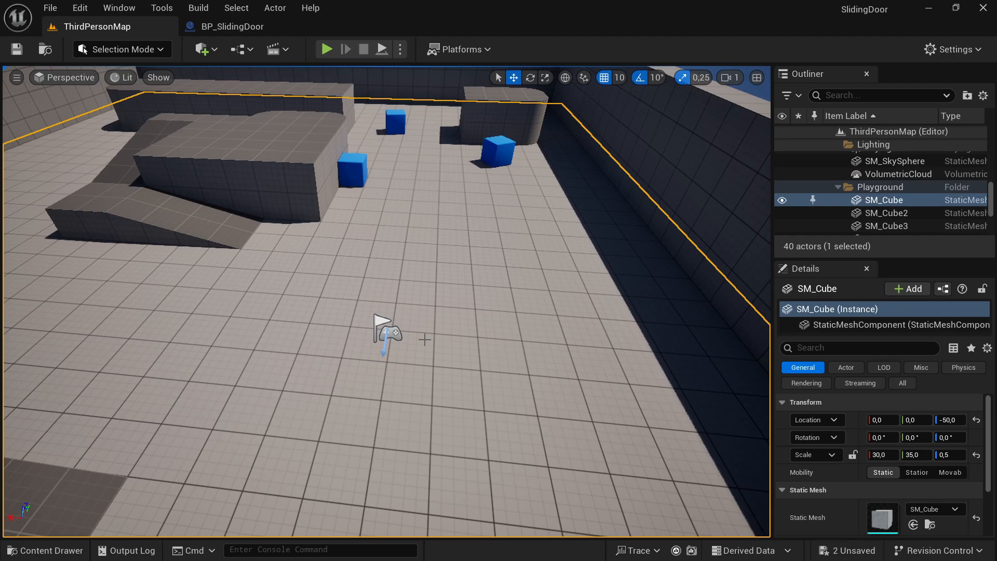
pyautogui.hotkey('ctrl', 'z')
pyautogui.hotkey('ctrl', 'z')
pyautogui.hotkey('ctrl', 'z')
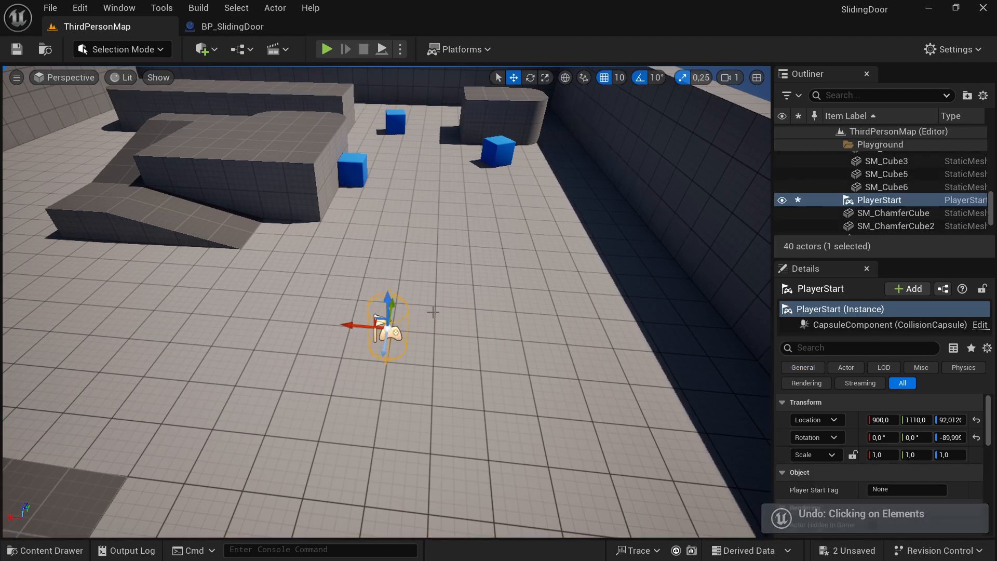
# - Save the level and place BP_SlidingDoor in front of PlayerStart, rotated about -90 degrees around Z and raised to Z 110
pyautogui.hotkey('ctrl', 's')
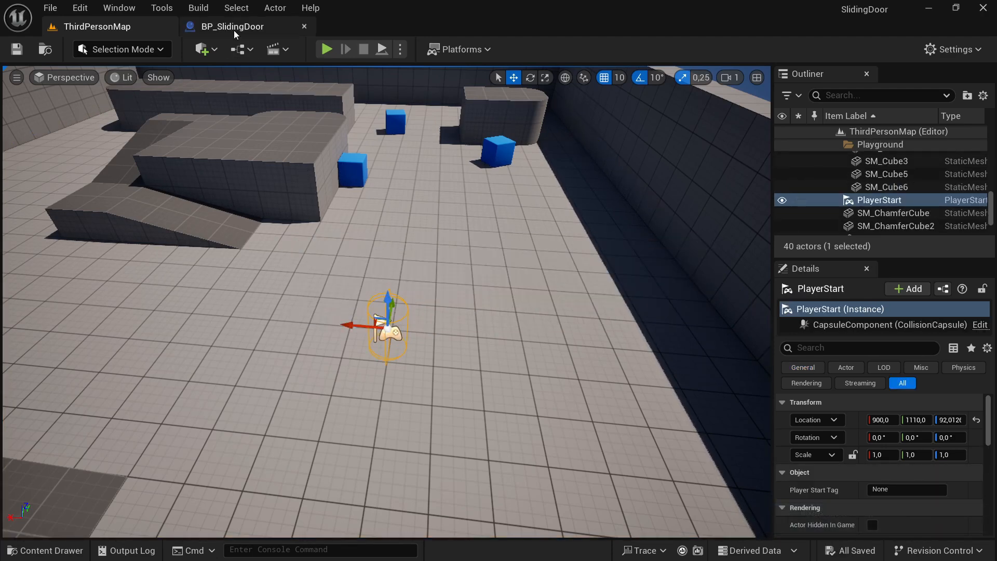
pyautogui.moveTo(390, 372); pyautogui.dragTo(291, 375, button='right')
pyautogui.click(69, 554)
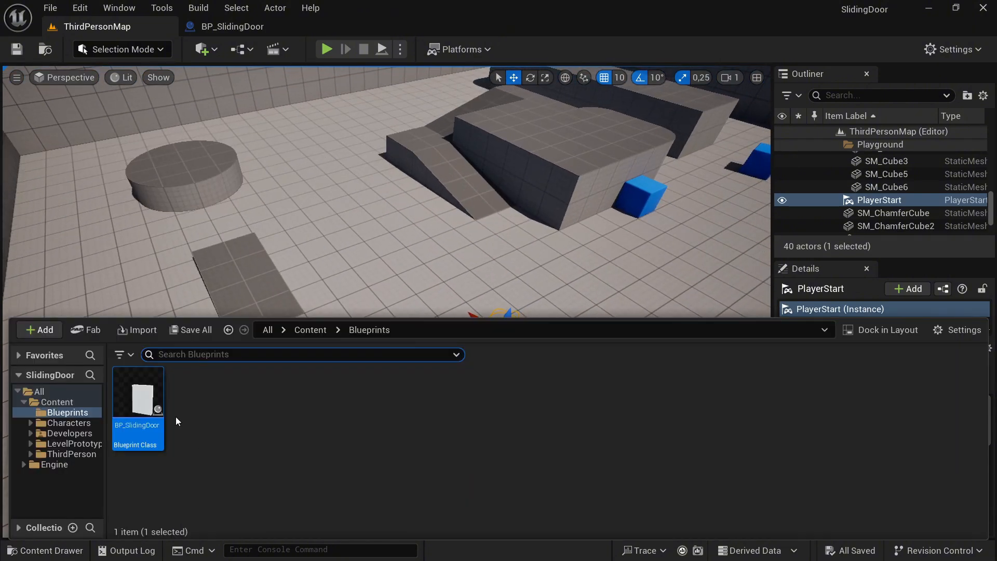
pyautogui.moveTo(151, 431); pyautogui.dragTo(321, 316)
pyautogui.press('e')
pyautogui.press('w')
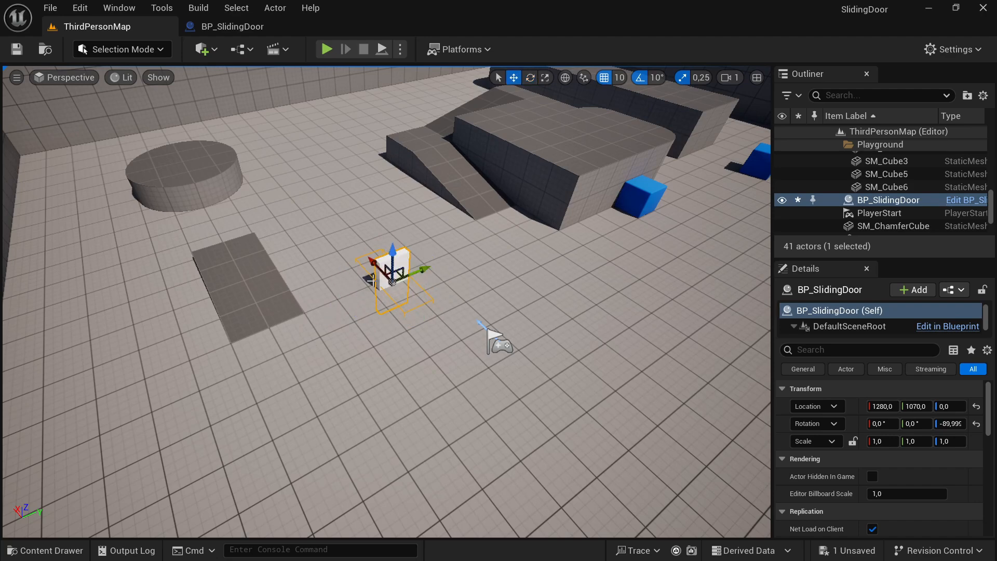
pyautogui.moveTo(396, 256); pyautogui.dragTo(406, 220)
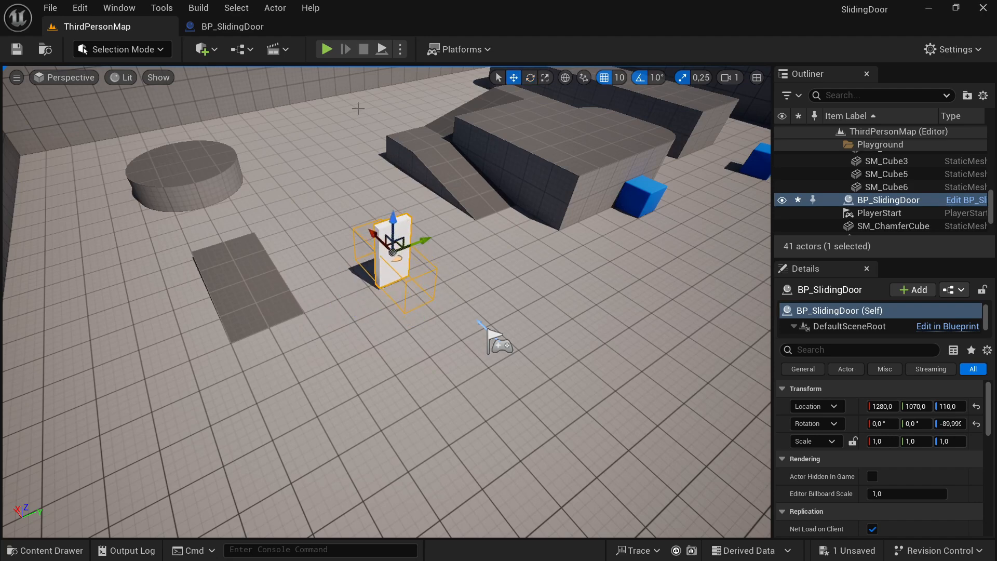
# - Check the door's height in a brief play session and lower BP_SlidingDoor to Z 100
pyautogui.hotkey('alt', 'p')
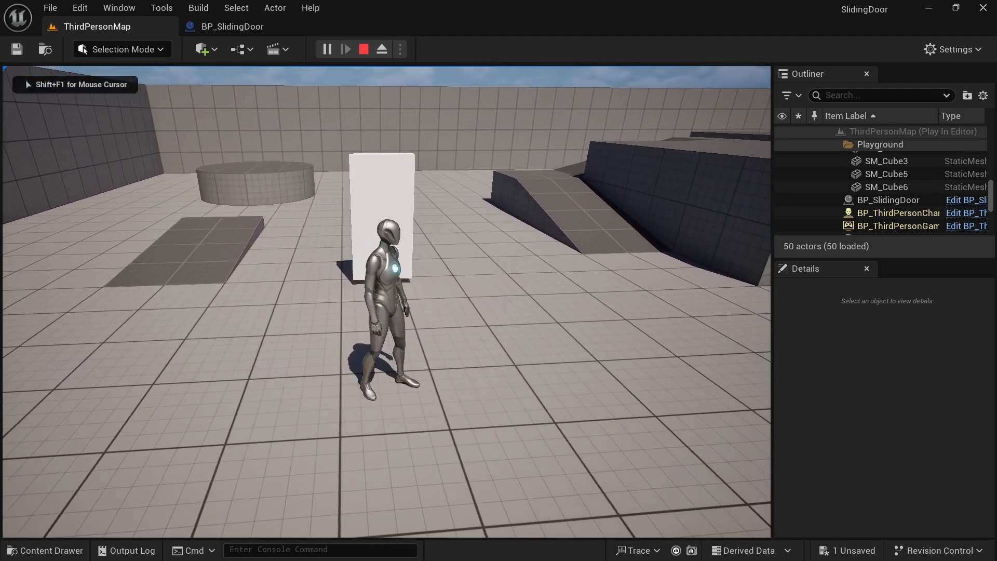
pyautogui.press('Escape')
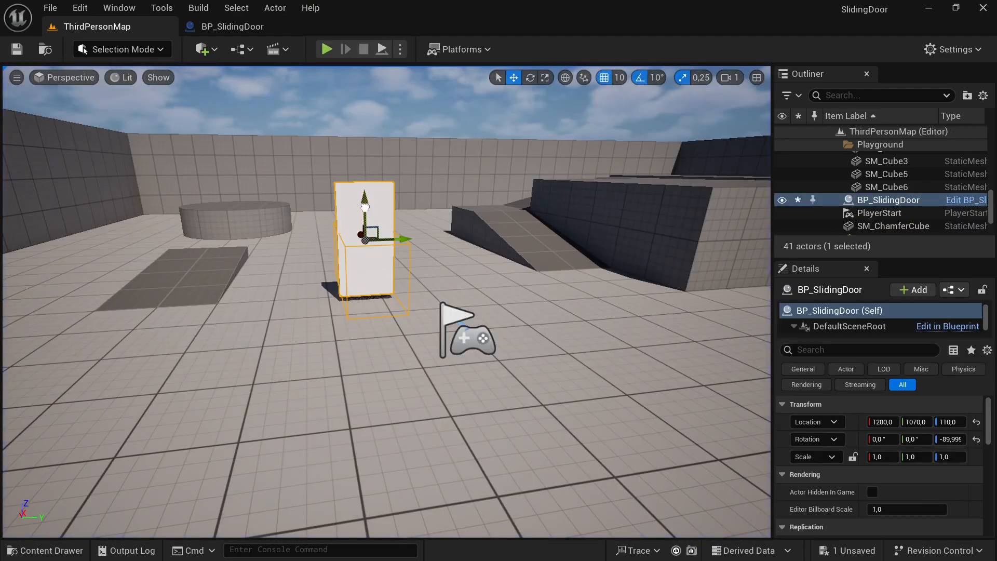
pyautogui.moveTo(365, 207); pyautogui.dragTo(365, 213)
# - Play the level and walk the character up to the door to test its sliding, and end the session
pyautogui.hotkey('alt', 'p')
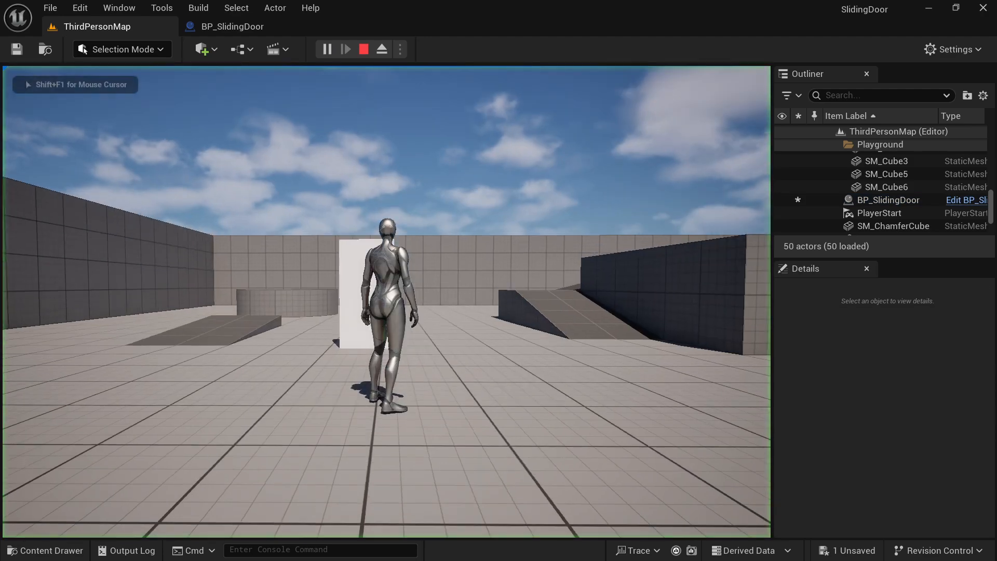
pyautogui.press('w')
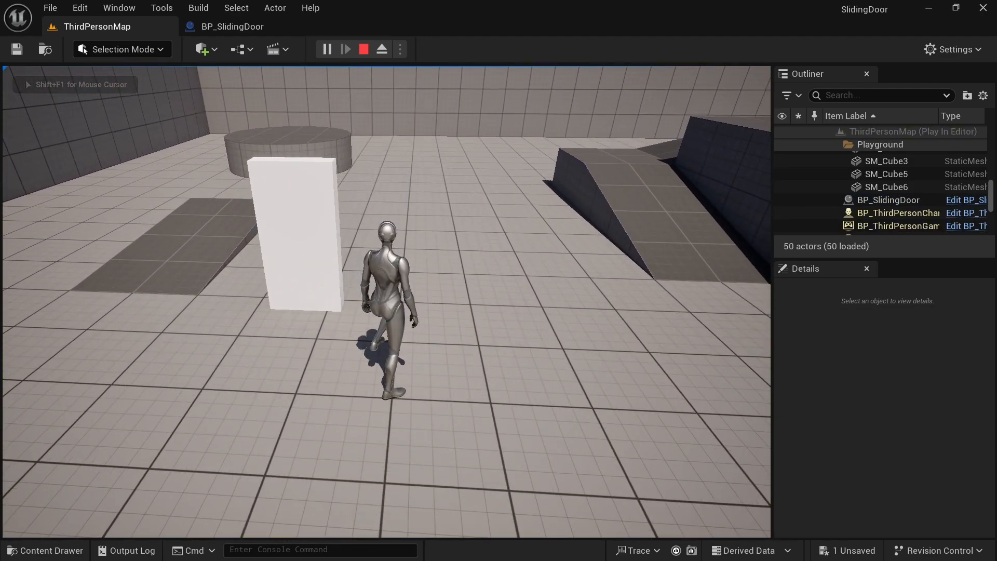
pyautogui.press('Escape')
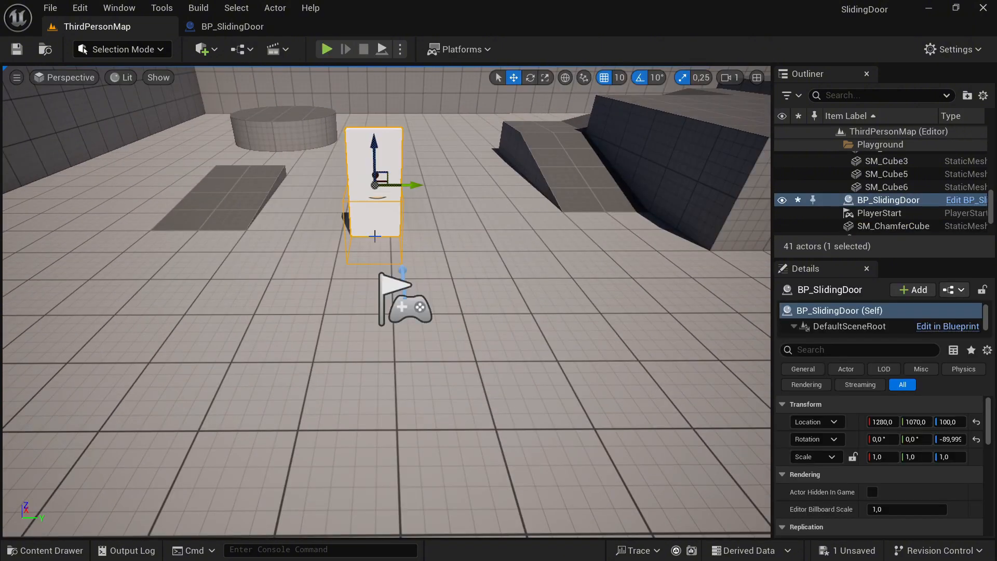
# - Add an On Component End Overlap event for the Trigger component in the BP_SlidingDoor Blueprint
pyautogui.click(223, 24)
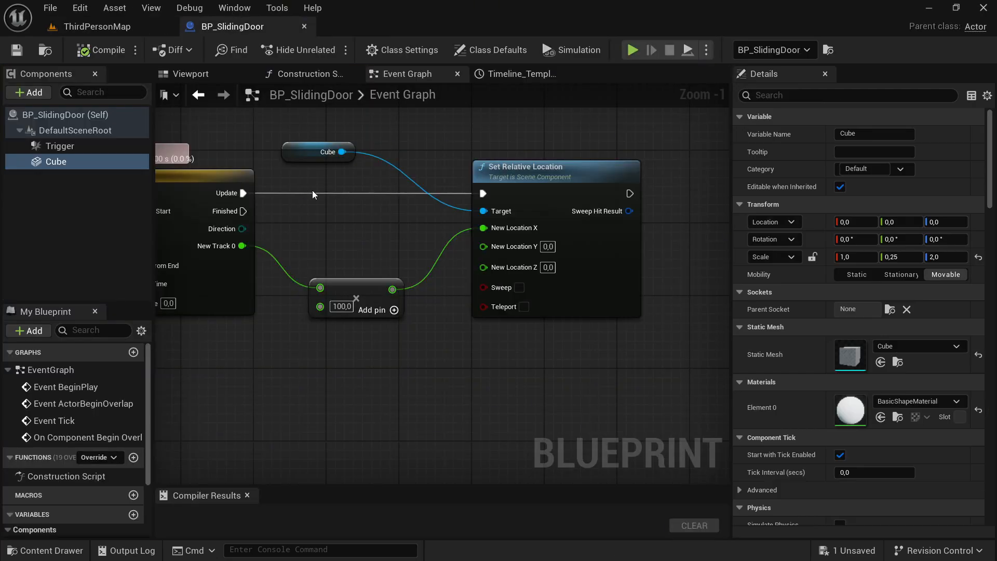
pyautogui.moveTo(282, 328); pyautogui.dragTo(521, 300, button='right')
pyautogui.click(58, 147)
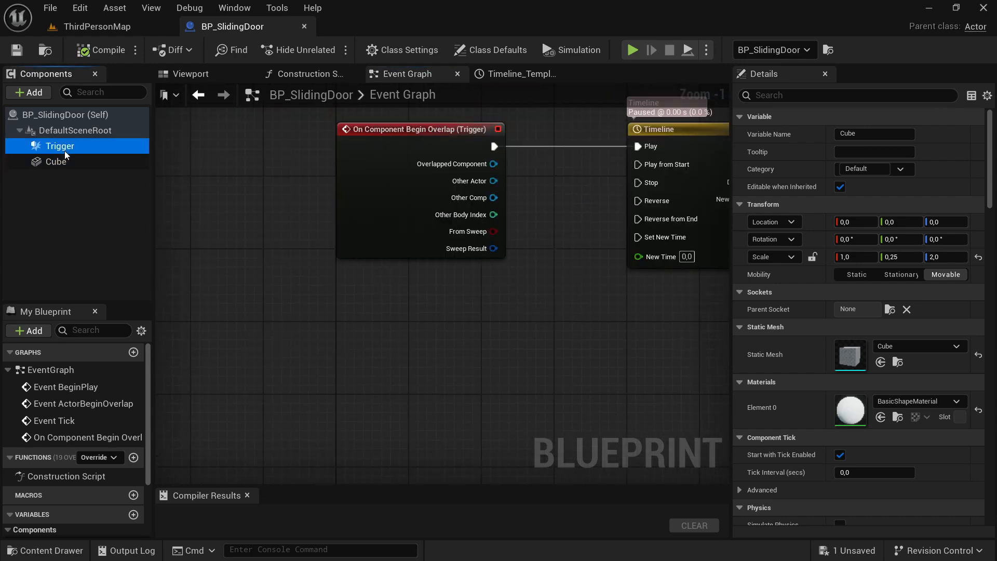
pyautogui.scroll(-10, 910, 352)
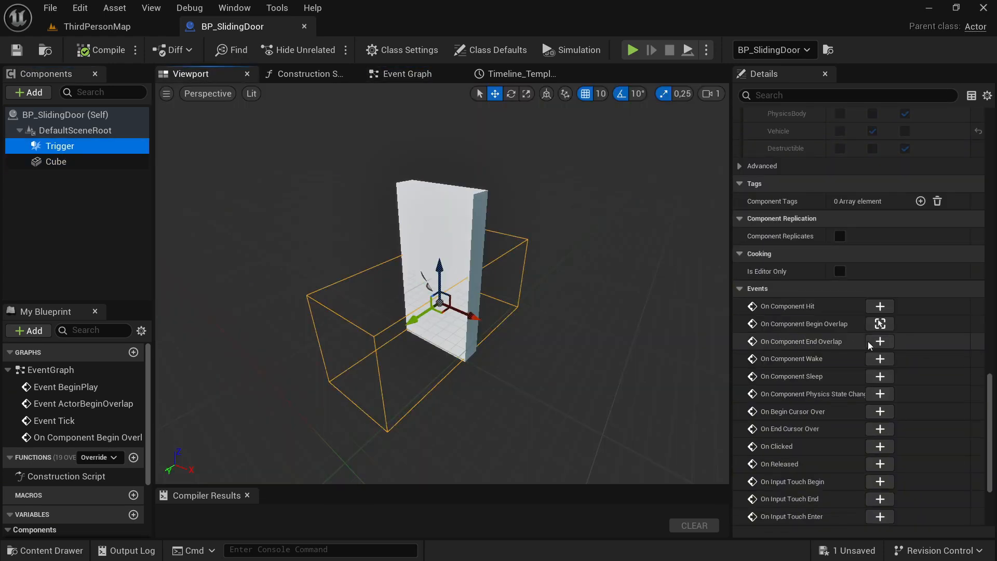
pyautogui.click(879, 342)
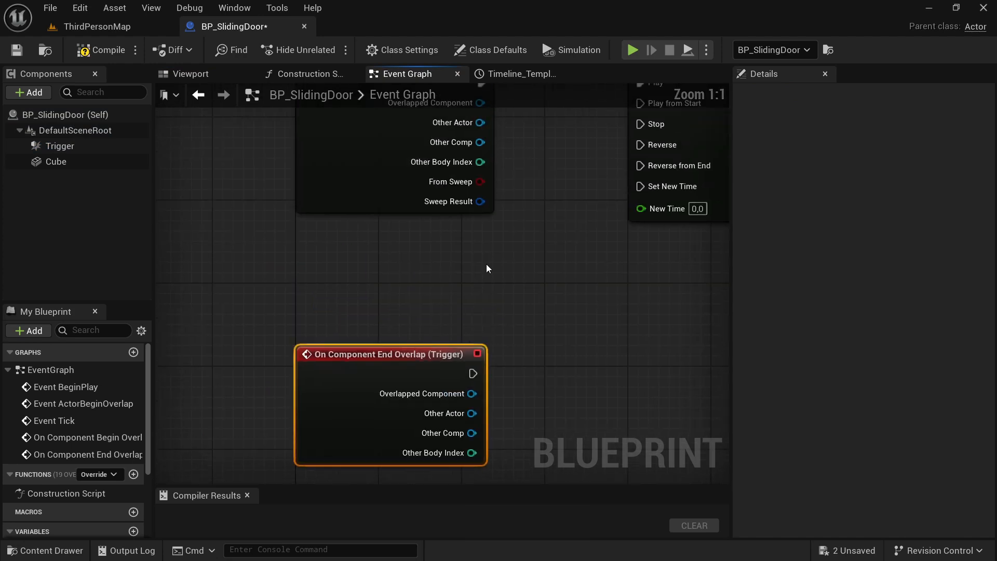
# - Add a Delay node with duration 1.0 after the End Overlap event and connect its Completed output to the Timeline's Reverse input
pyautogui.scroll(-2, 487, 269)
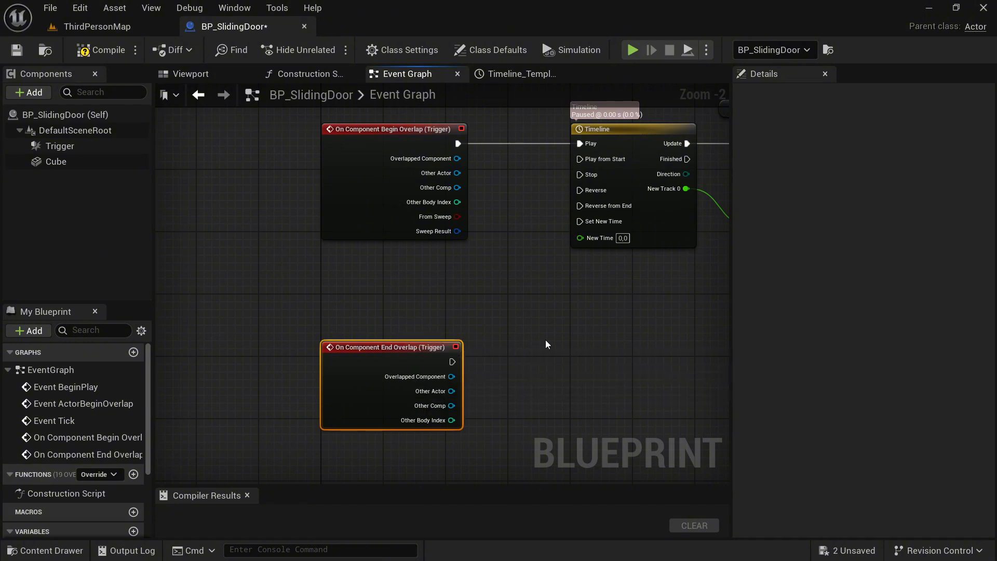
pyautogui.moveTo(540, 333); pyautogui.dragTo(376, 335, button='right')
pyautogui.moveTo(289, 370); pyautogui.dragTo(337, 371)
pyautogui.write('delay')
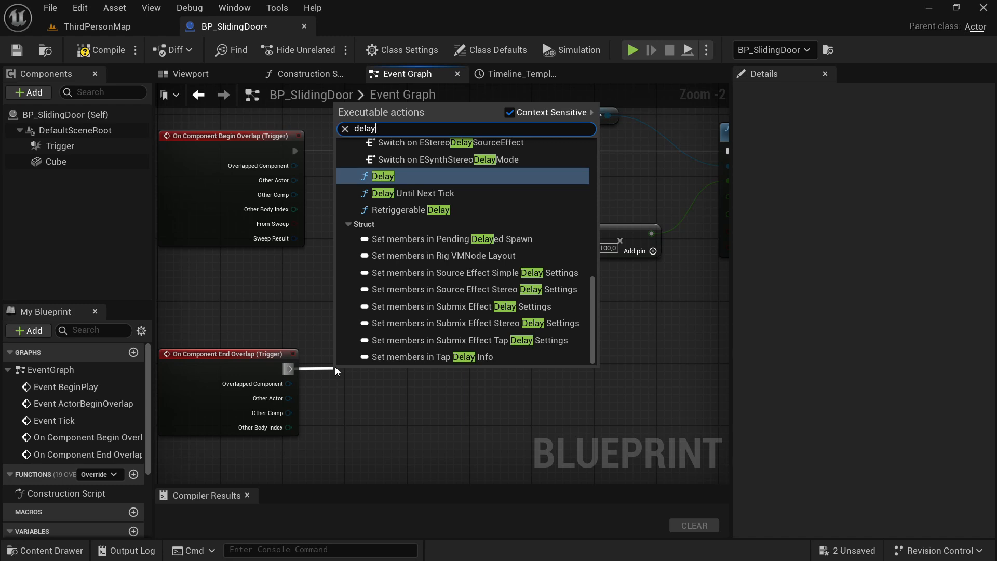
pyautogui.press('Return')
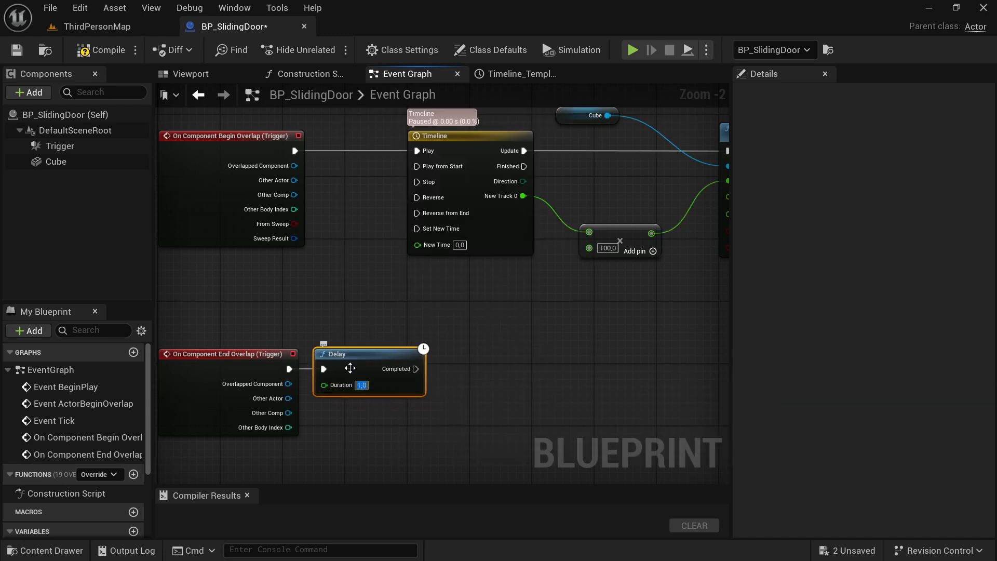
pyautogui.click(358, 326)
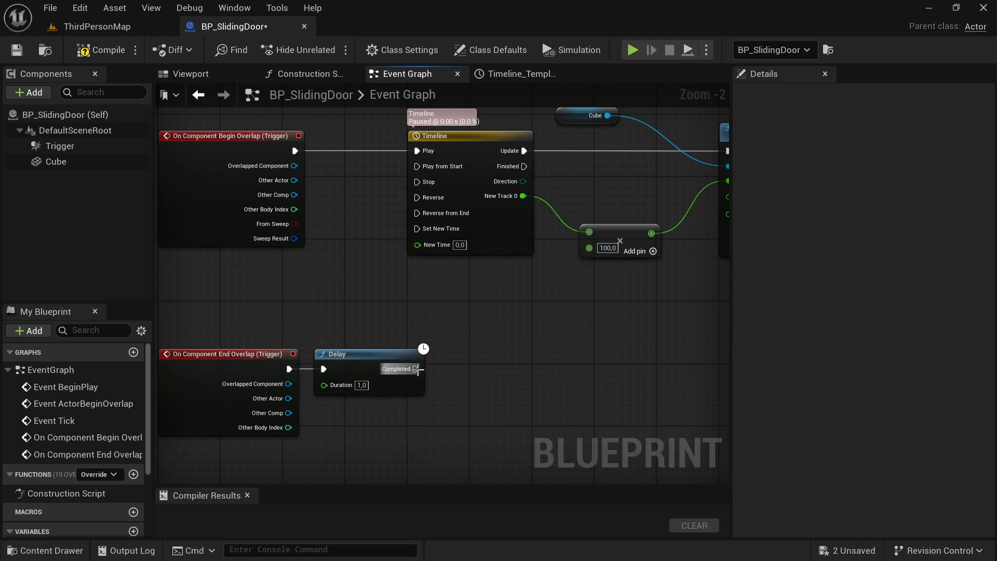
pyautogui.moveTo(417, 370); pyautogui.dragTo(421, 202)
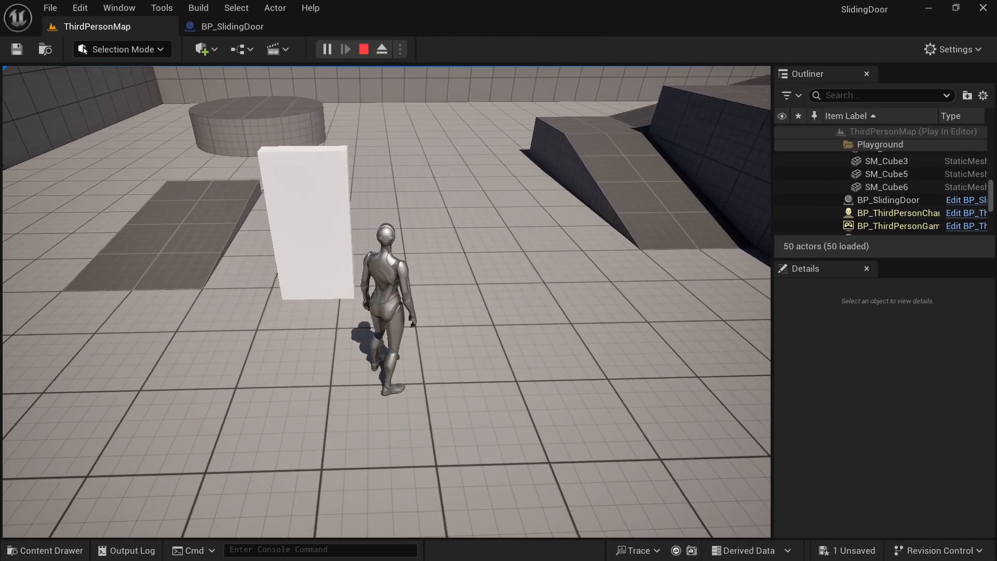
# - Walk the character toward and away from the door, from the front and from behind, to test its opening and closing
pyautogui.press('w')
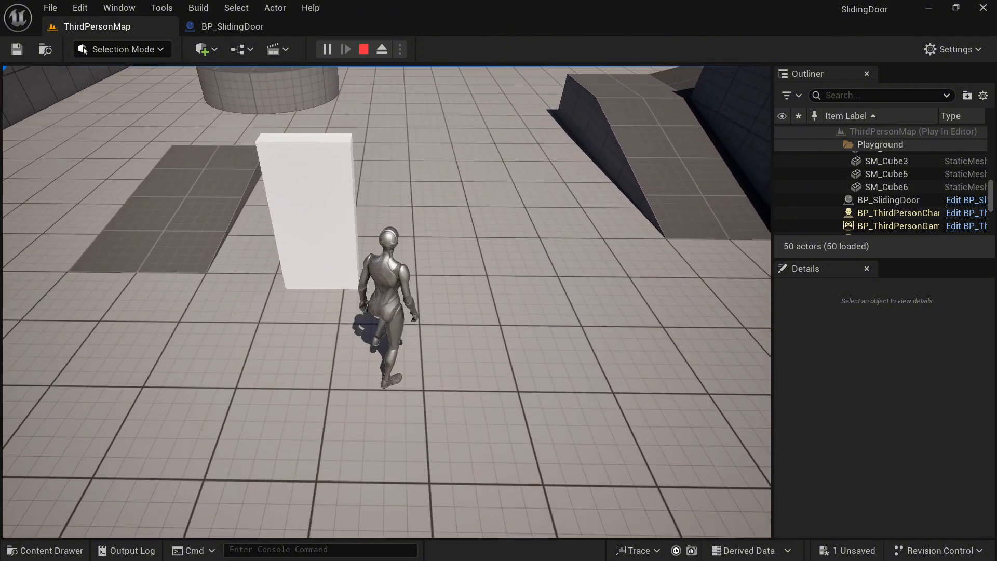
pyautogui.press('w')
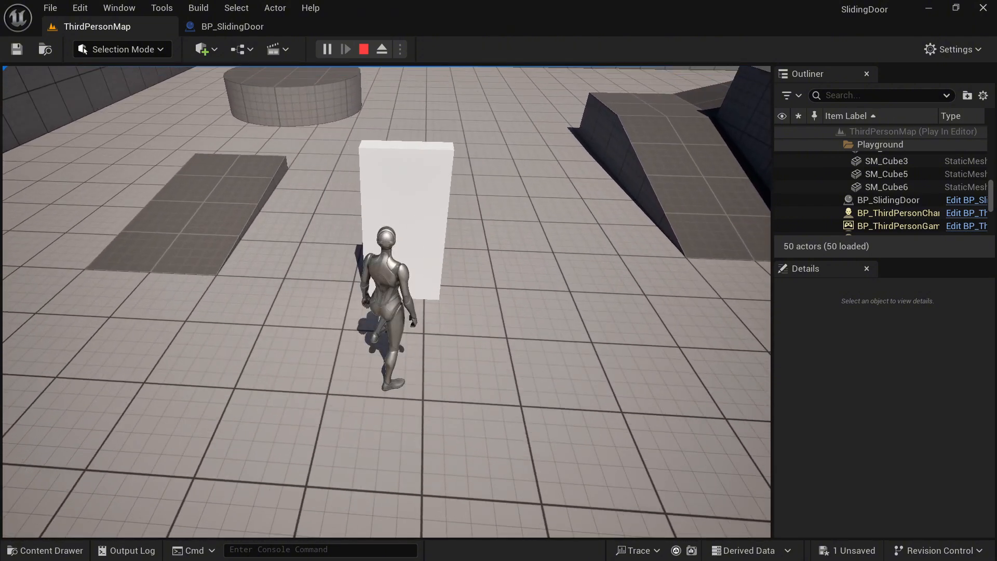
pyautogui.press('s')
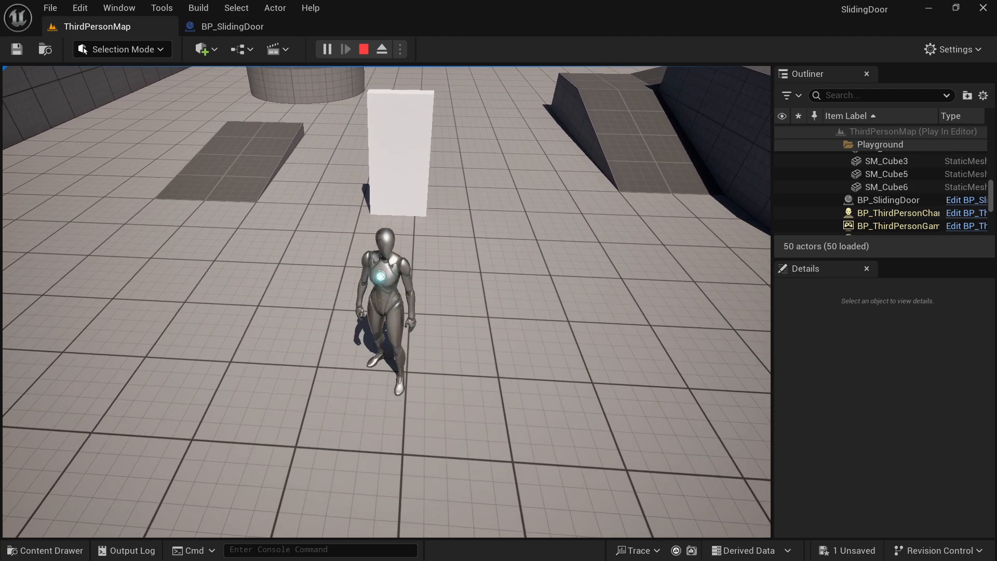
pyautogui.press('w')
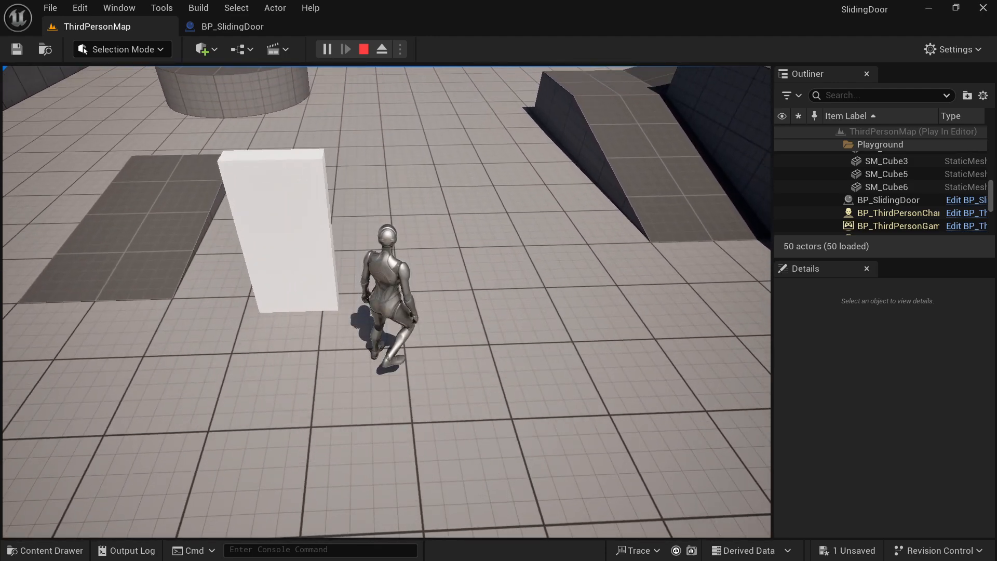
pyautogui.press('s')
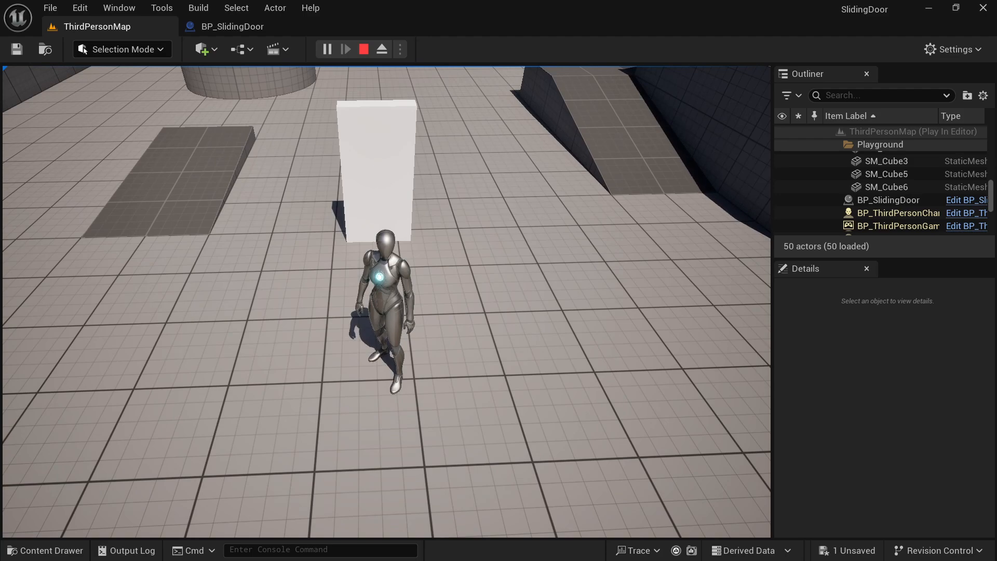
pyautogui.press('a')
pyautogui.press('d')
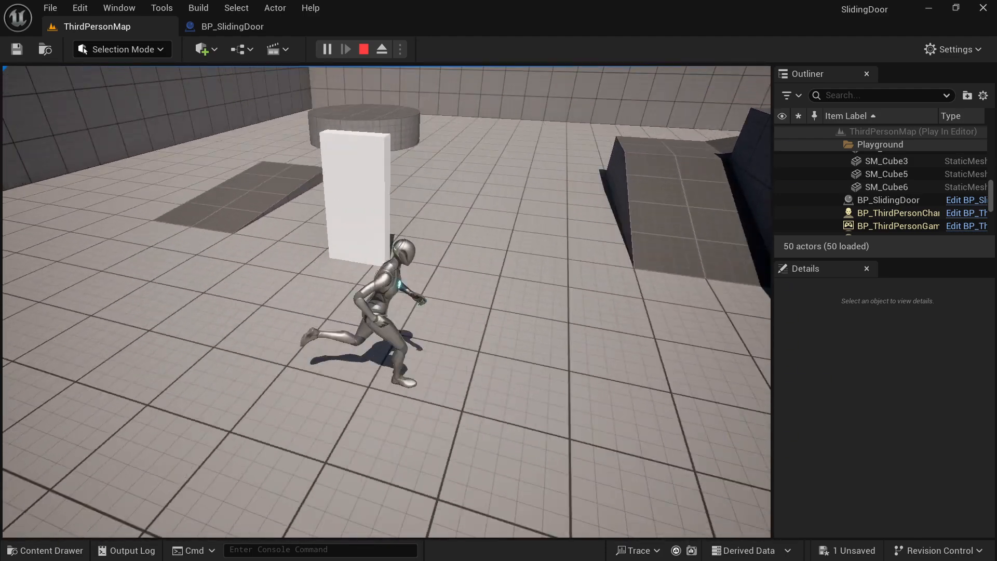
pyautogui.press('w')
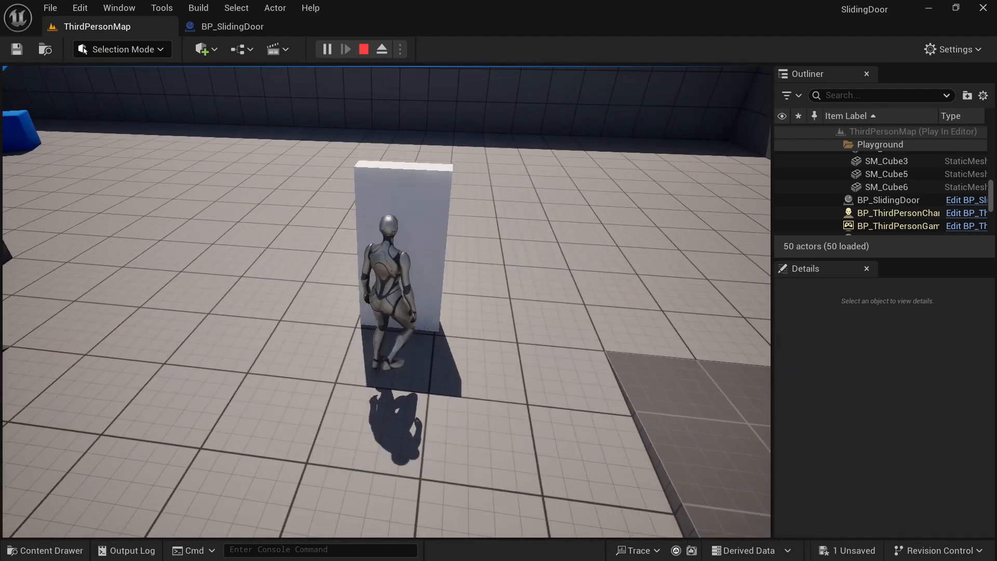
pyautogui.press('w')
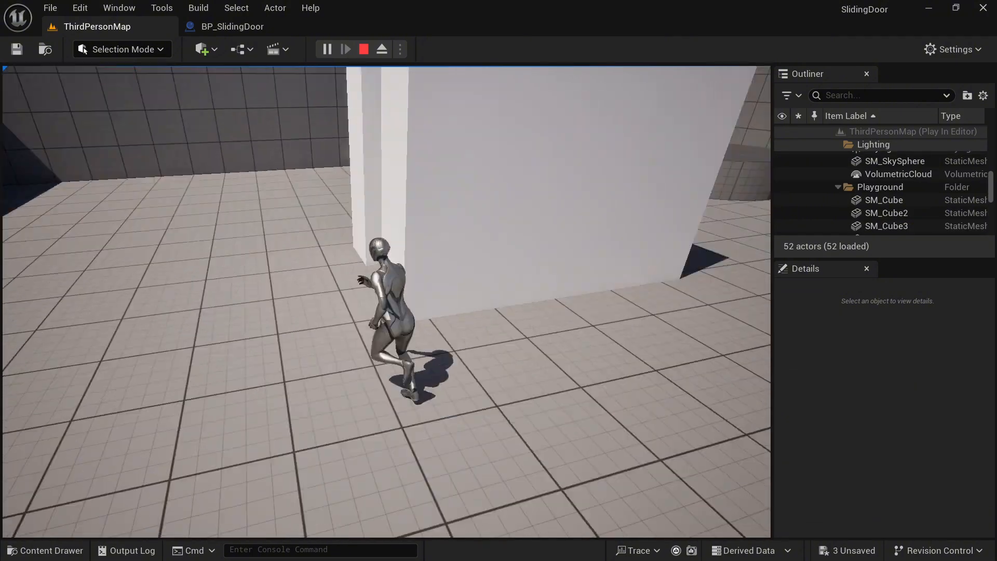
# - Test the sliding door between the two wall blocks by walking the character into the gap and back out repeatedly
pyautogui.press('a')
pyautogui.press('w')
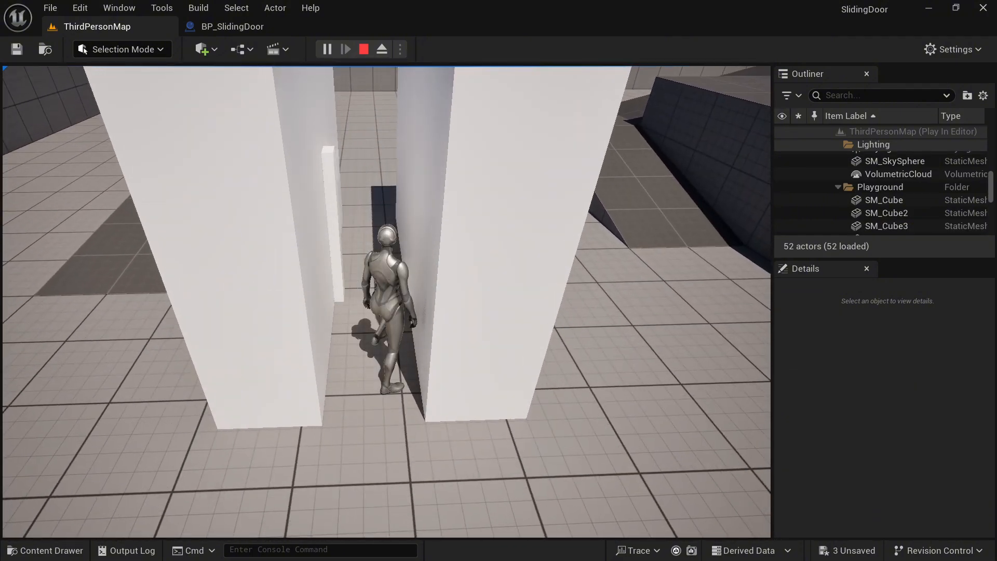
pyautogui.press('w')
pyautogui.press('s')
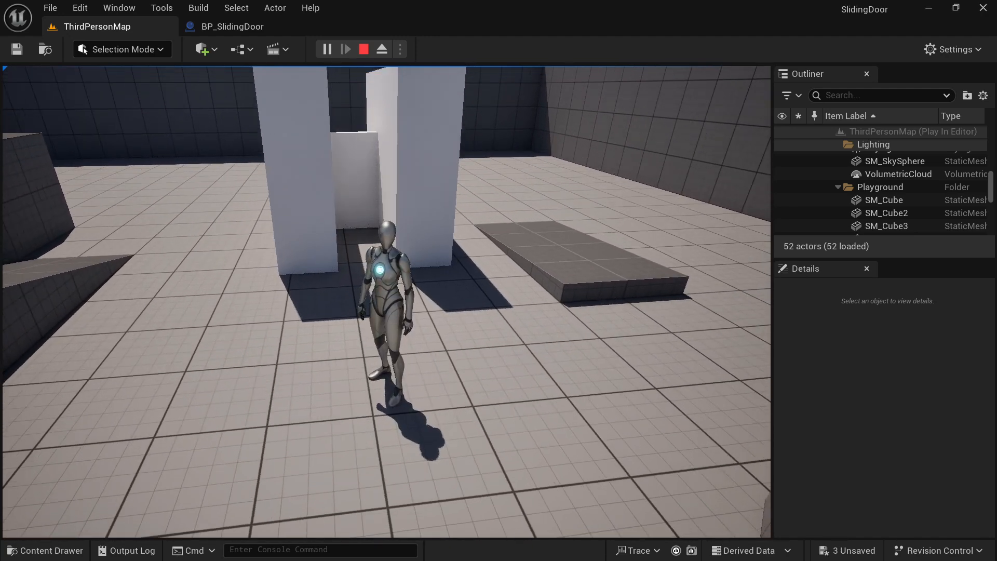
pyautogui.press('w')
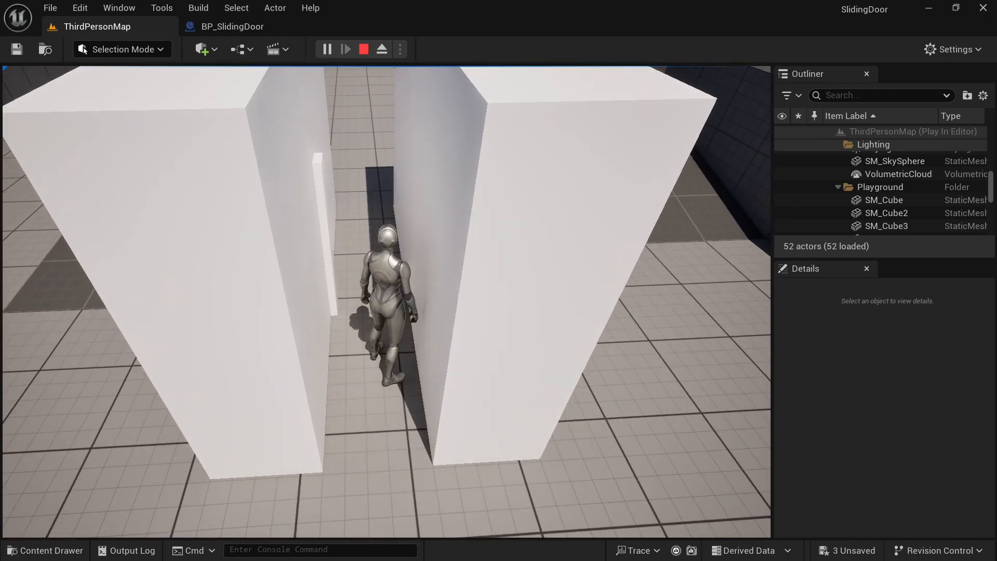
pyautogui.press('s')
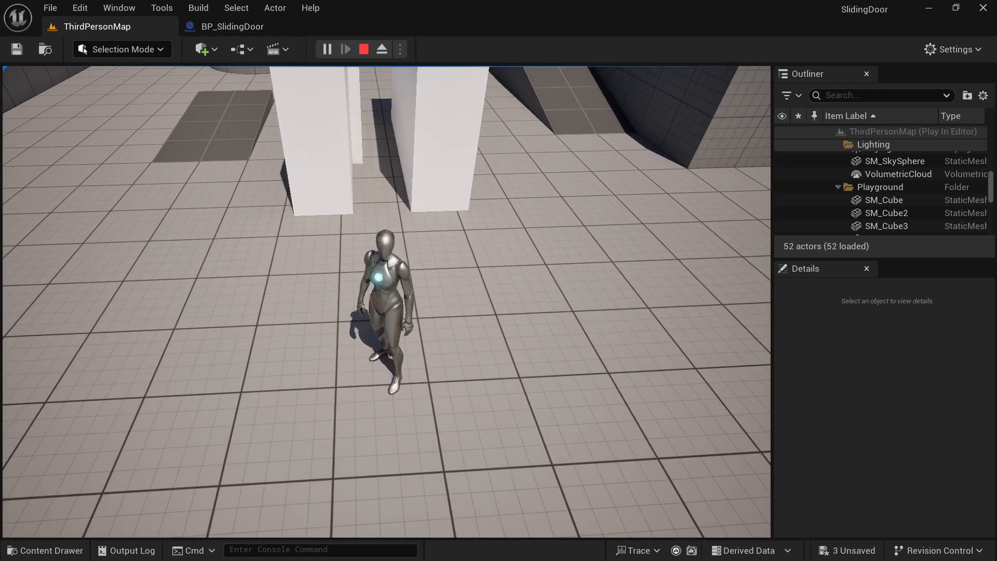